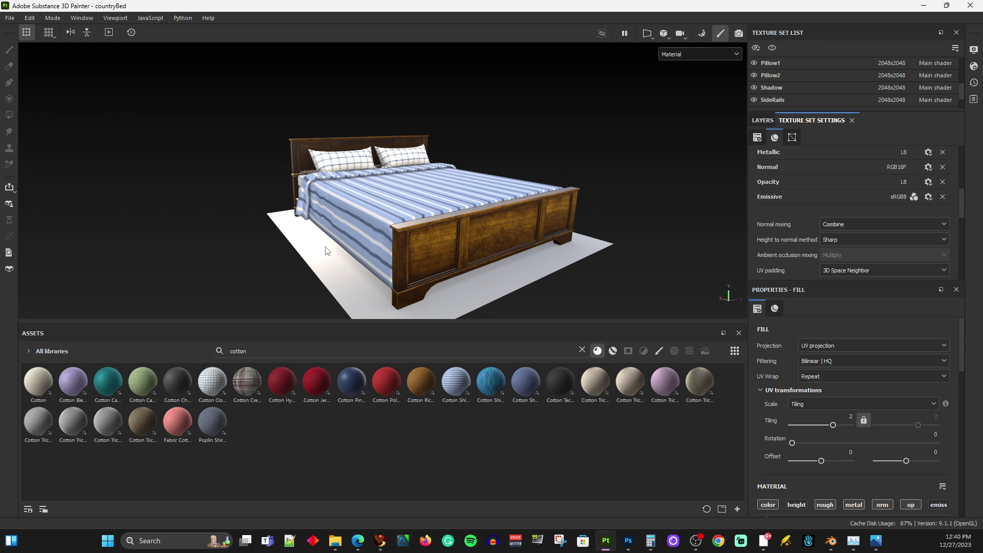
Begin exporting the finished bed textures from Substance Painter's File menu
{"action": "left_click", "coordinate": [10, 18]}
Export only the Shadow set's AO map as Shadow.AO.png at 2048x2048, leaving Specular out
{"action": "left_click", "coordinate": [32, 167]}
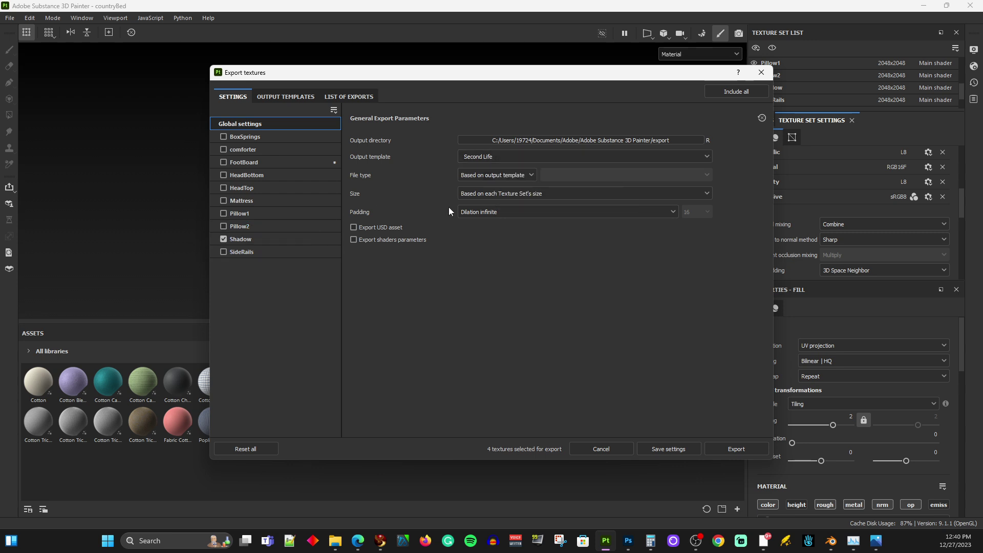
{"action": "left_click", "coordinate": [262, 239]}
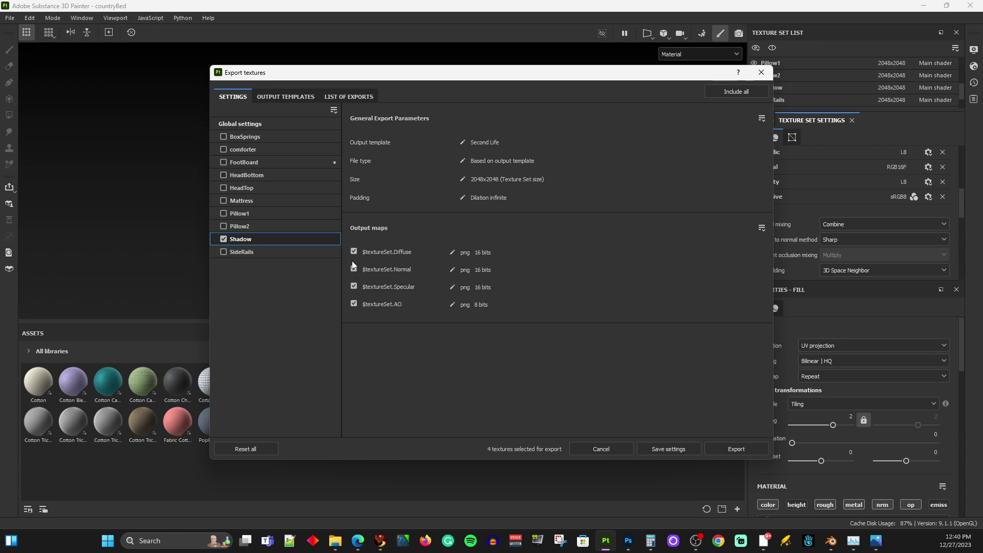
{"action": "left_click", "coordinate": [354, 285]}
{"action": "left_click", "coordinate": [713, 443]}
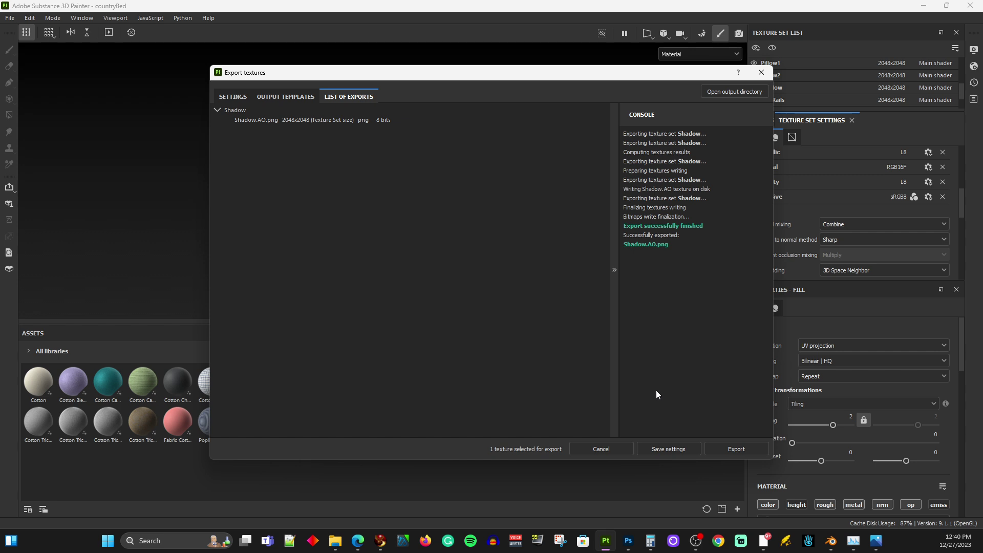
{"action": "left_click", "coordinate": [608, 451]}
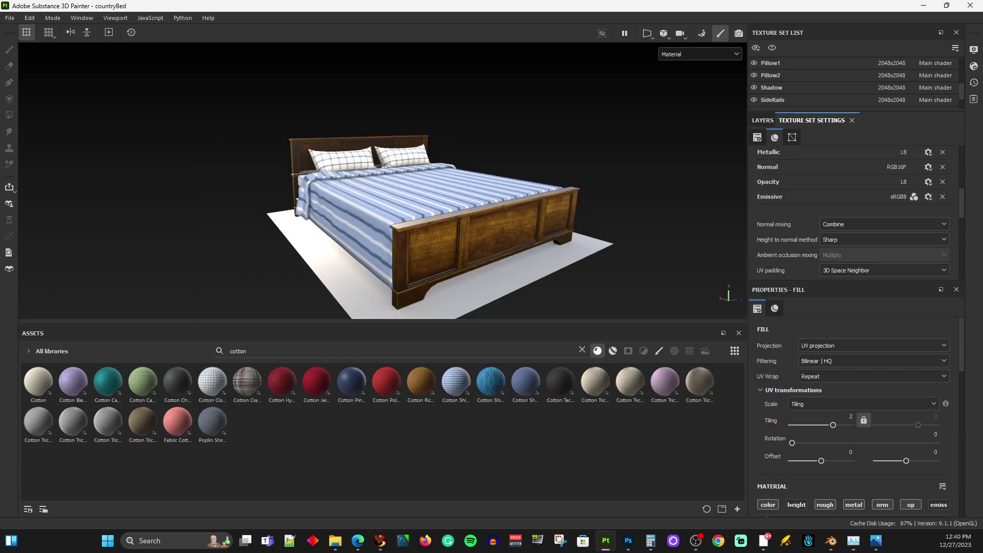
In Photoshop, zoom out to 66.7% so the whole Shadow.AO texture is visible
{"action": "left_click", "coordinate": [629, 541]}
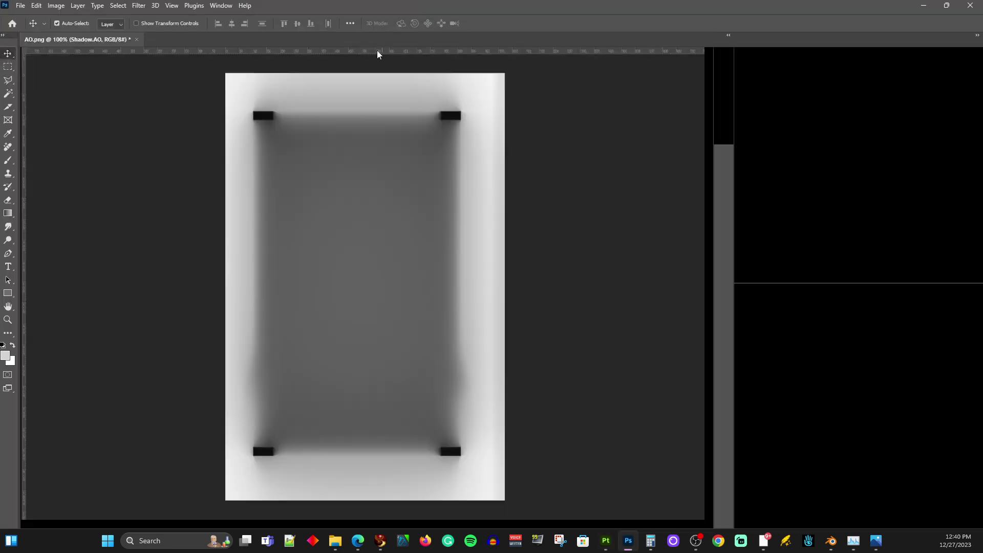
{"action": "scroll", "coordinate": [543, 233], "scroll_direction": "down", "scroll_amount": 2}
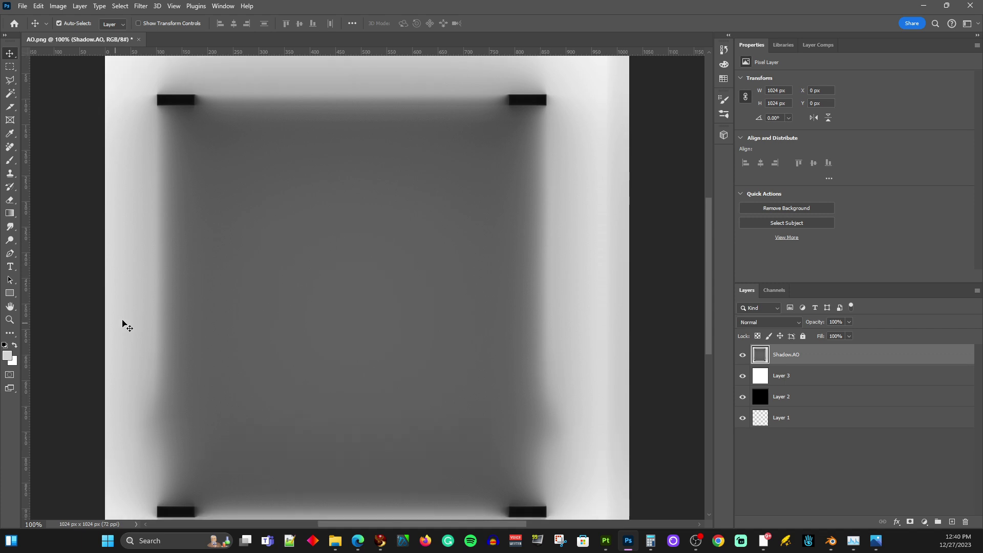
{"action": "left_click", "coordinate": [9, 320]}
{"action": "left_click", "coordinate": [341, 322], "text": "alt"}
{"action": "left_click", "coordinate": [341, 322], "text": "alt"}
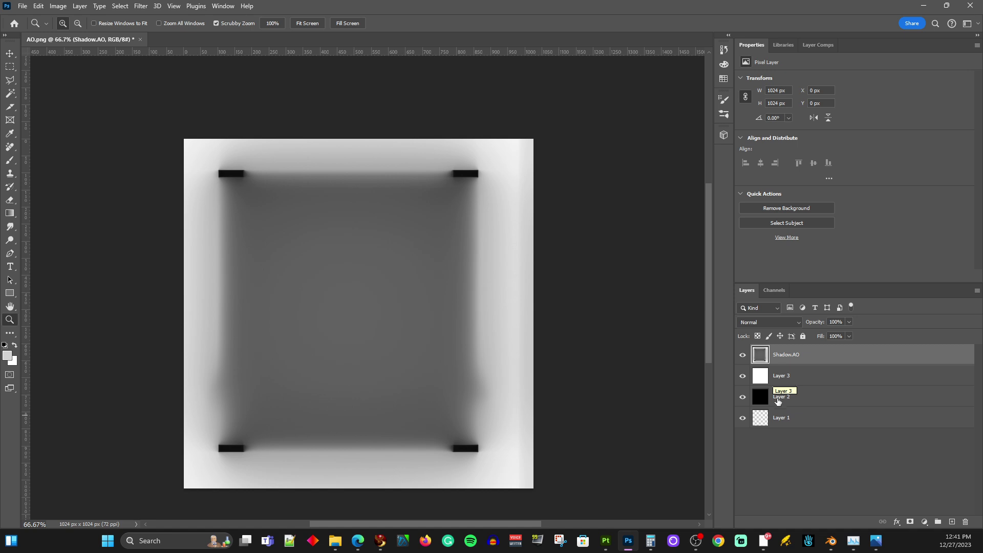
Open the Levels adjustment for the Shadow.AO image
{"action": "right_click", "coordinate": [788, 357]}
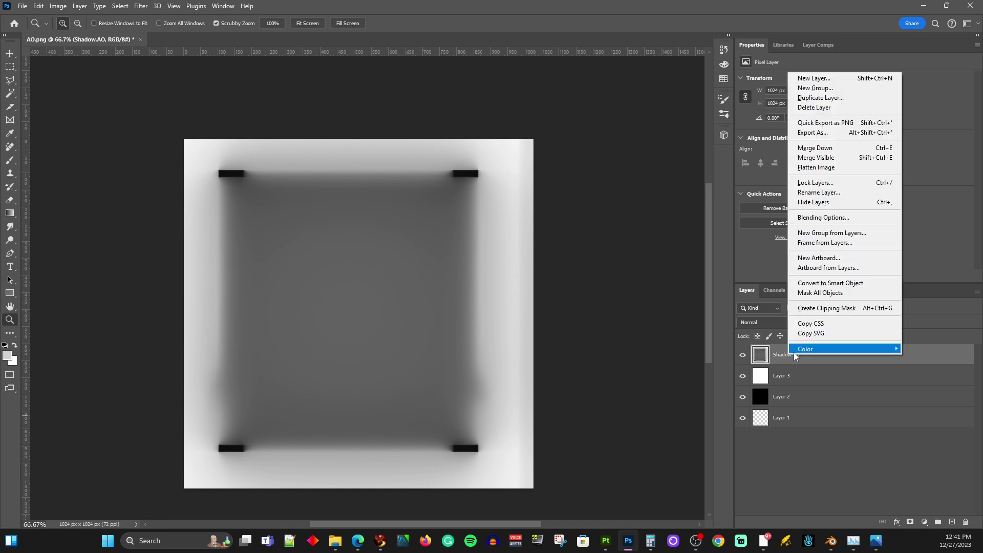
{"action": "left_click", "coordinate": [689, 335]}
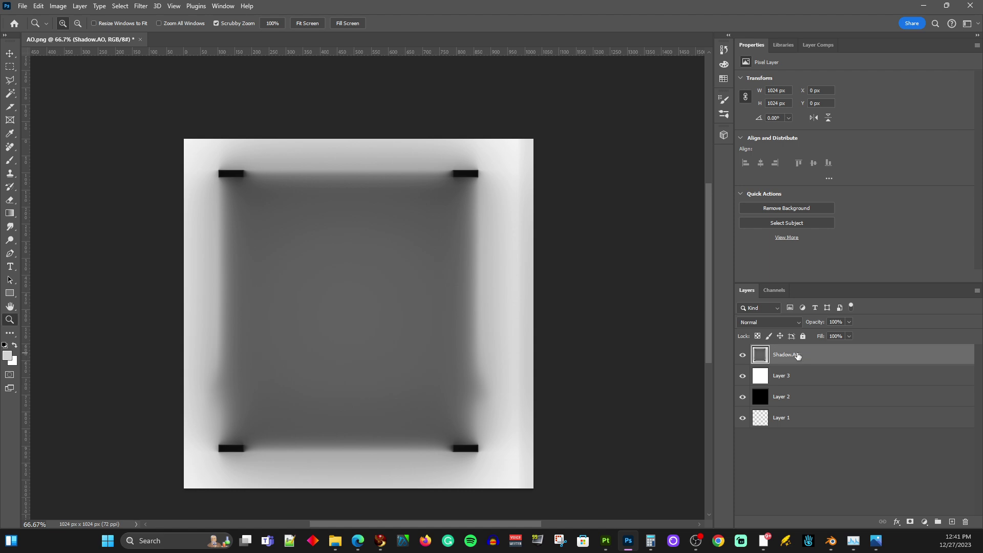
{"action": "key", "text": "i"}
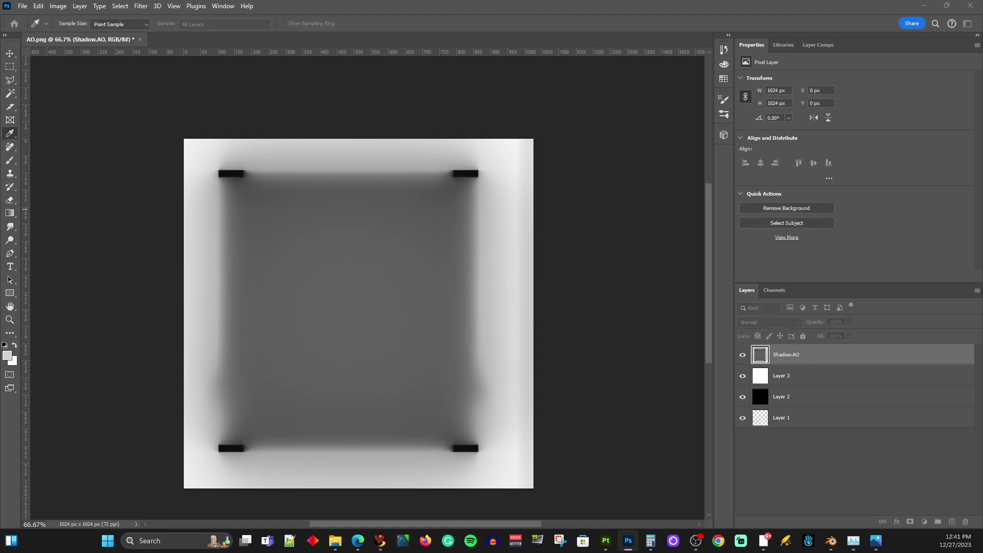
{"action": "key", "text": "ctrl+l"}
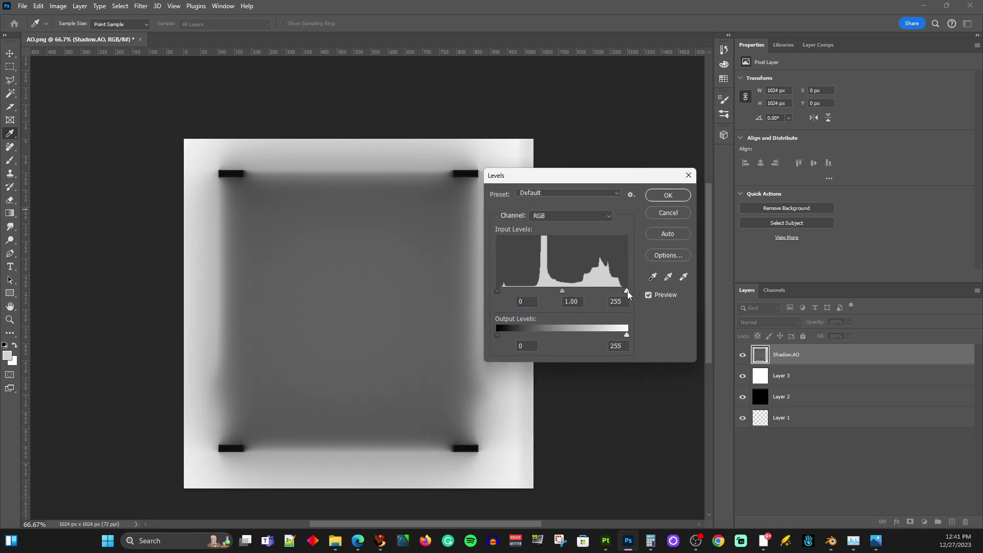
Apply Levels with the white input at 185 to brighten the Shadow.AO map
{"action": "left_click_drag", "start_coordinate": [628, 291], "coordinate": [599, 285]}
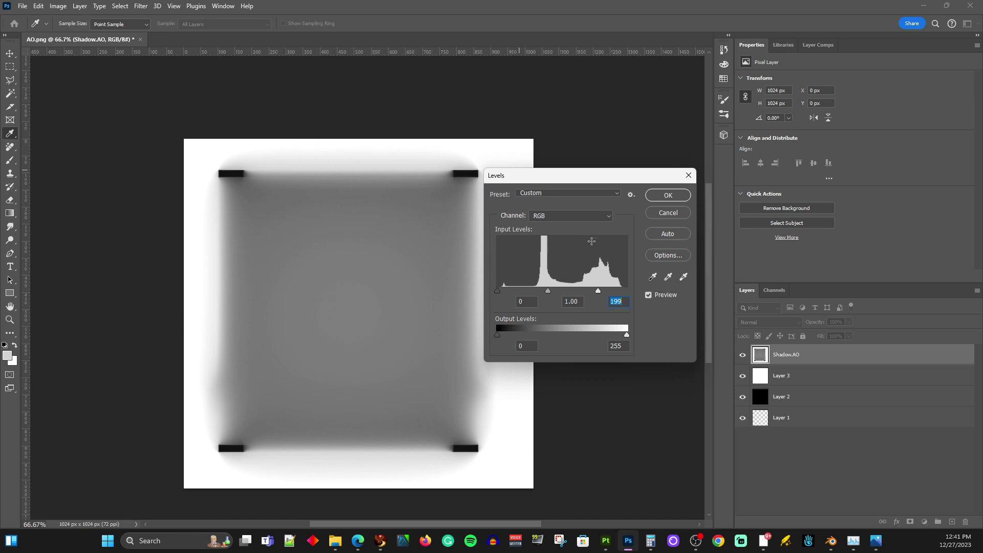
{"action": "mouse_move", "coordinate": [594, 291]}
{"action": "left_mouse_down"}
{"action": "mouse_move", "coordinate": [582, 290]}
{"action": "mouse_move", "coordinate": [592, 290]}
{"action": "left_mouse_up"}
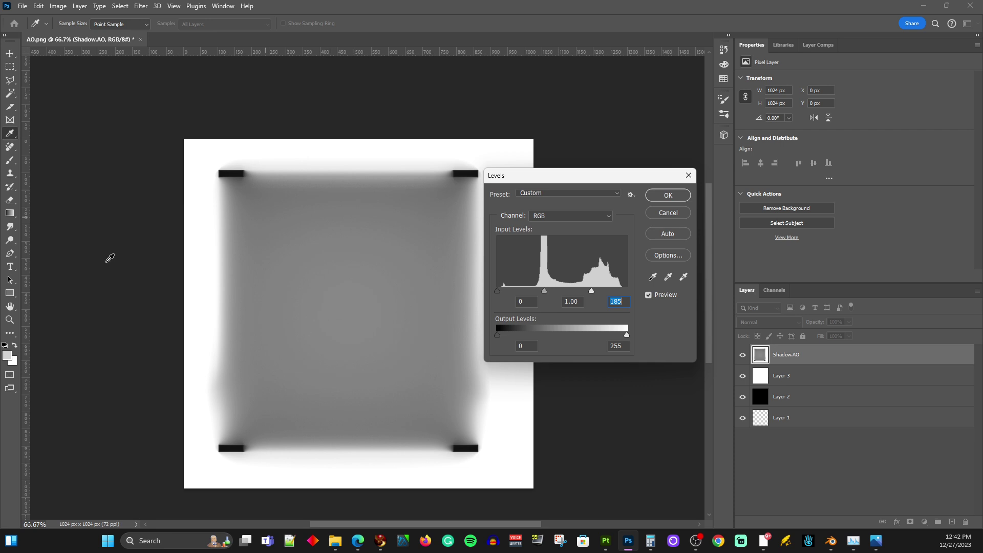
{"action": "left_click", "coordinate": [668, 197]}
{"action": "key", "text": "z"}
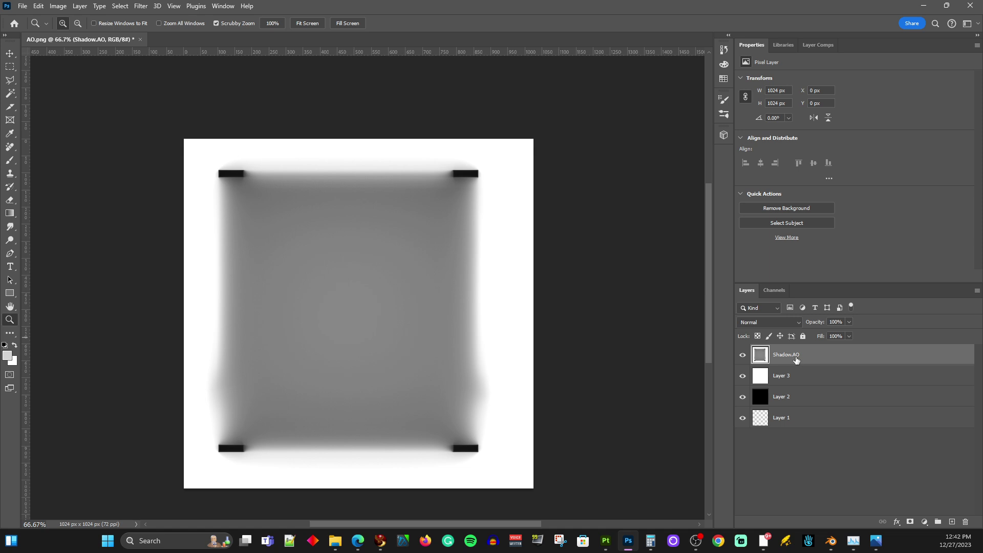
Load the RGB channel as a selection and invert it to target the dark shadow
{"action": "left_click", "coordinate": [778, 294]}
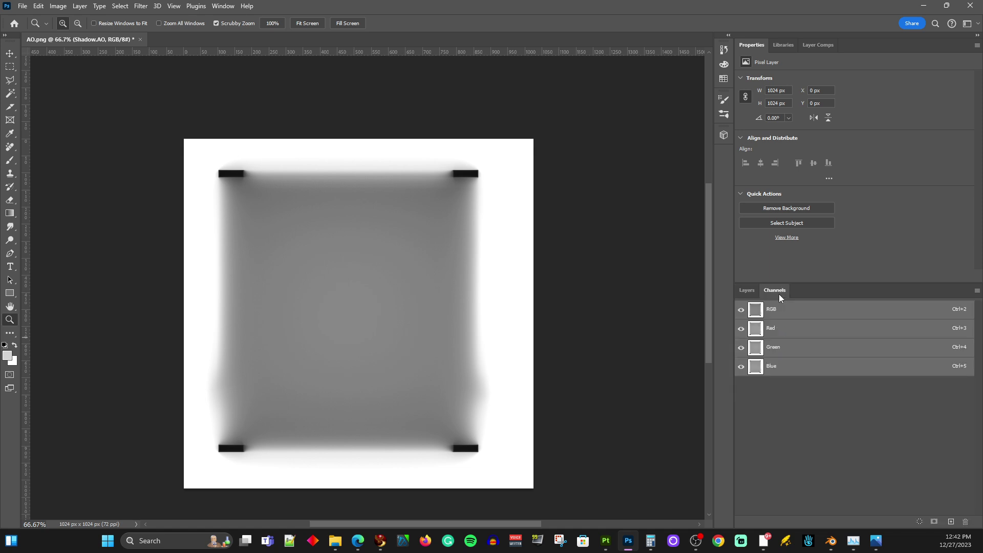
{"action": "left_click", "coordinate": [920, 521]}
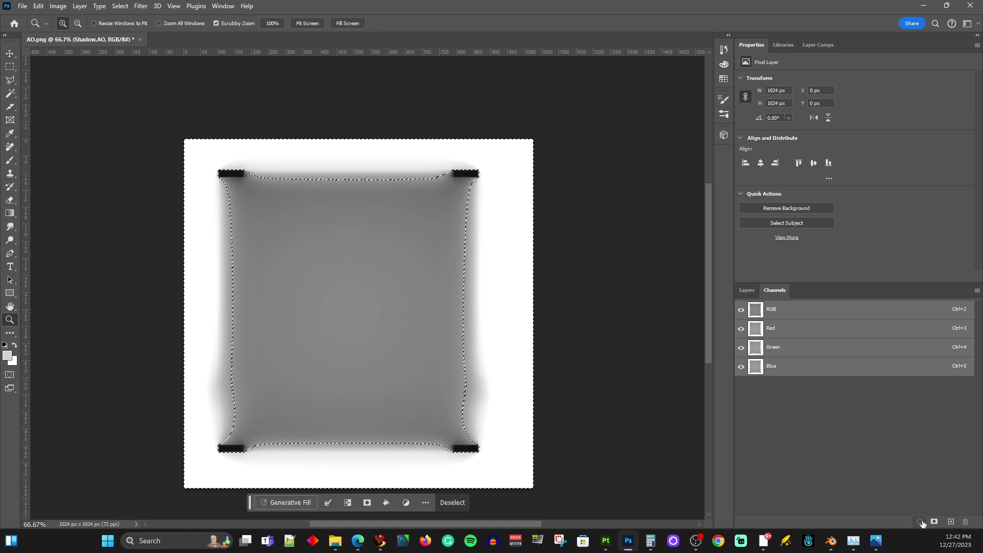
{"action": "left_click", "coordinate": [121, 6]}
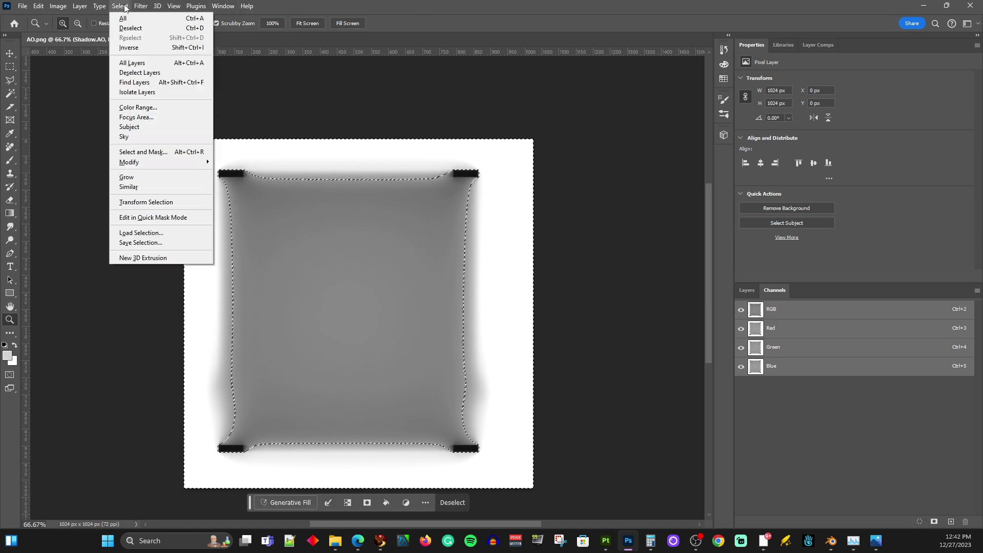
{"action": "left_click", "coordinate": [140, 48]}
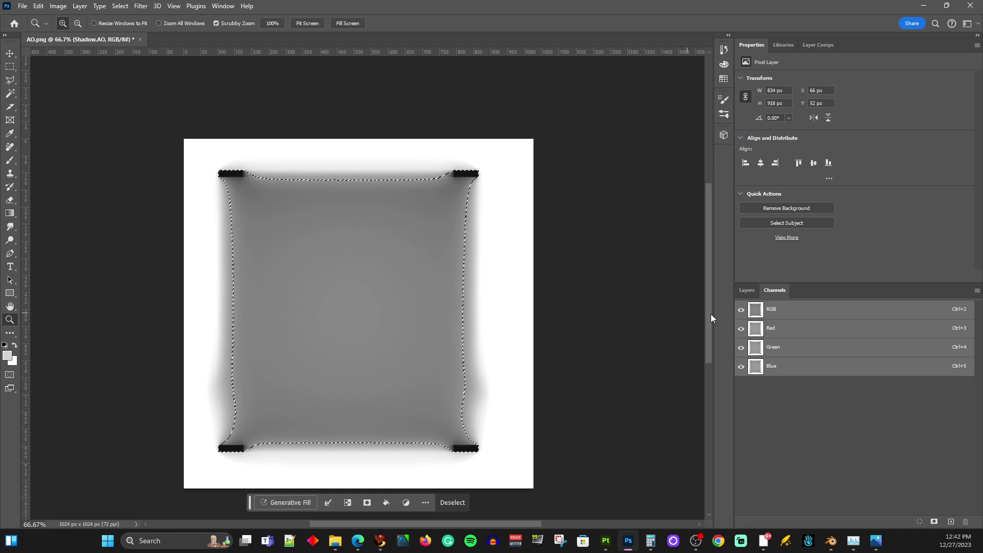
Fill the inverted selection with black on a new Layer 4, then deselect
{"action": "left_click", "coordinate": [746, 290]}
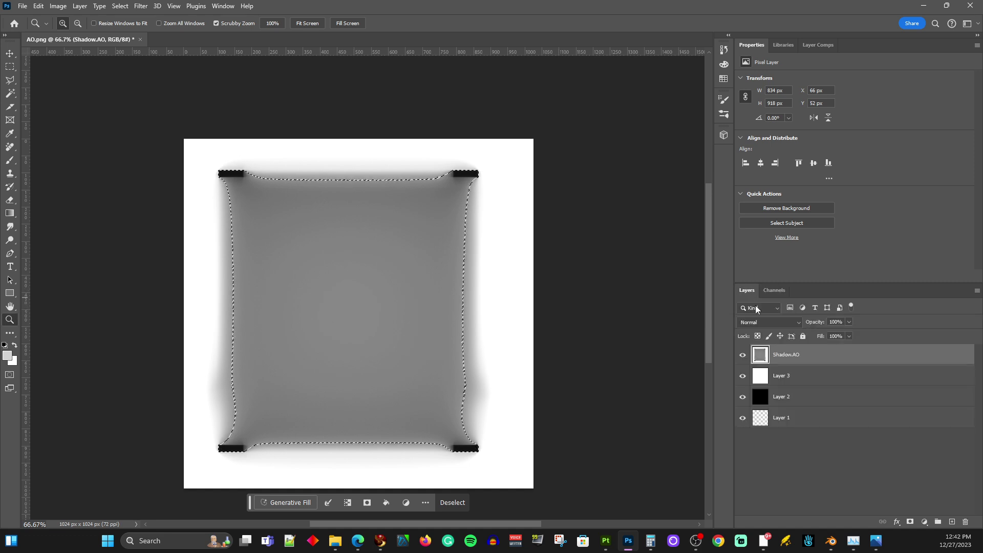
{"action": "left_click", "coordinate": [951, 522]}
{"action": "left_click", "coordinate": [38, 6]}
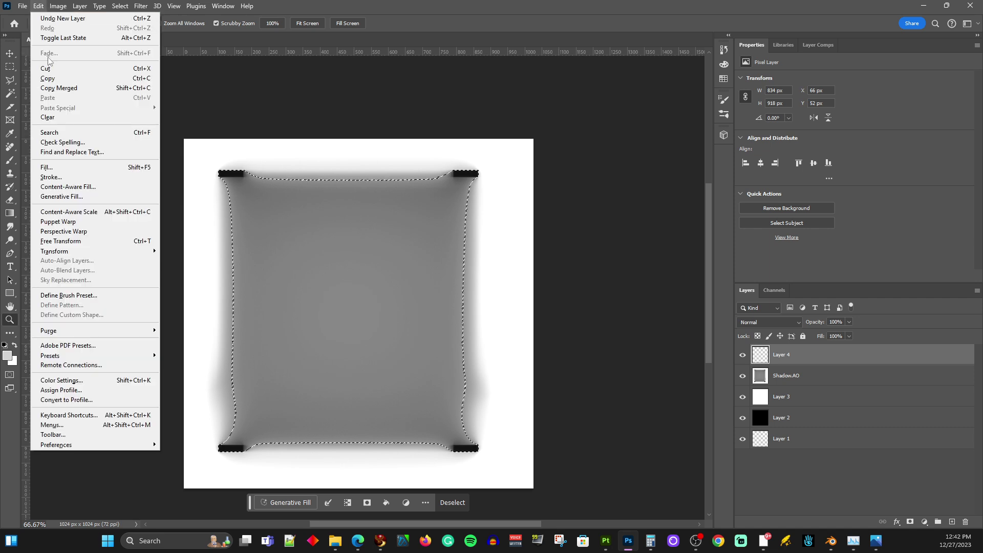
{"action": "left_click", "coordinate": [58, 167]}
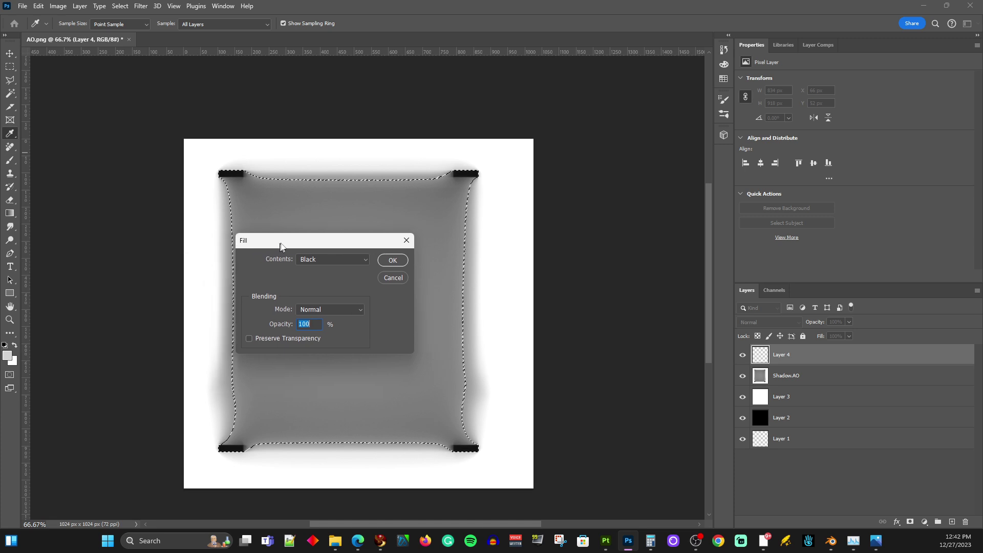
{"action": "left_click", "coordinate": [387, 258]}
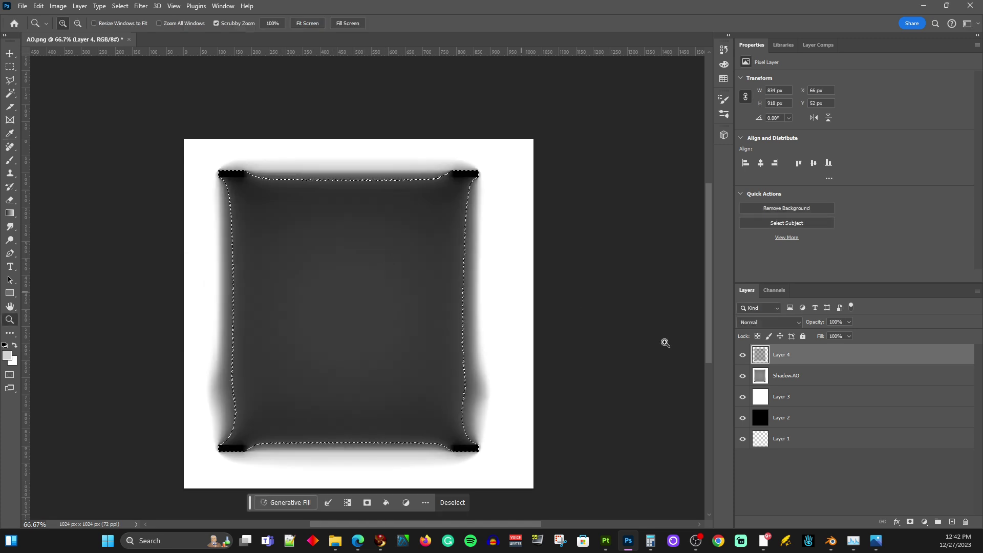
{"action": "left_click", "coordinate": [9, 67]}
{"action": "left_click", "coordinate": [41, 88]}
{"action": "left_click", "coordinate": [9, 53]}
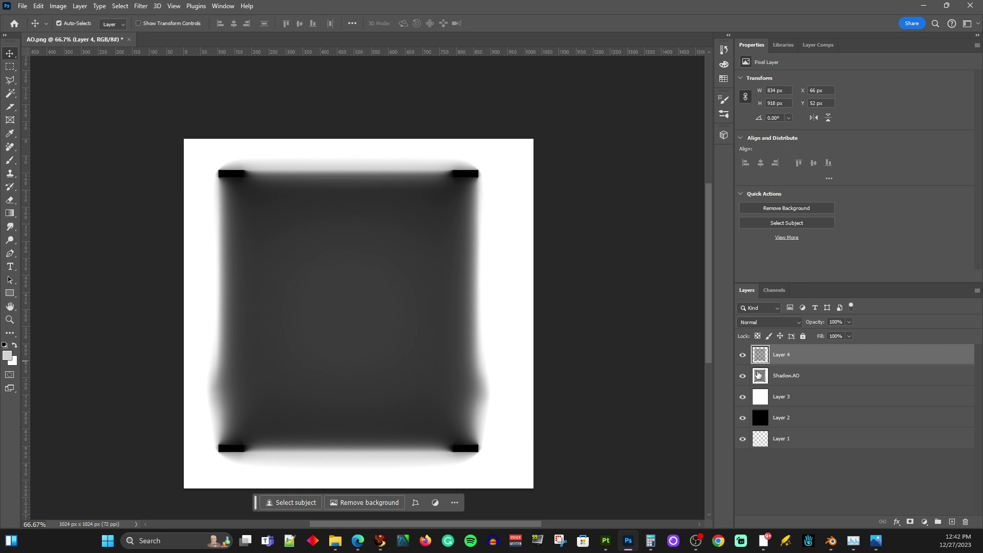
Hide Shadow.AO, white Layer 3 and black Layer 2, leaving Layer 4's shadow on transparency
{"action": "left_click", "coordinate": [743, 376]}
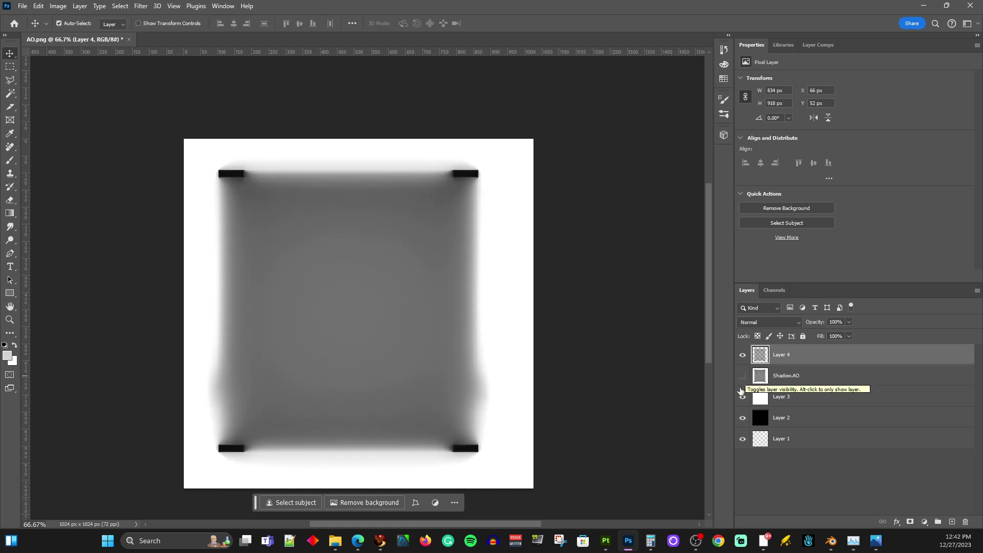
{"action": "left_click", "coordinate": [743, 397]}
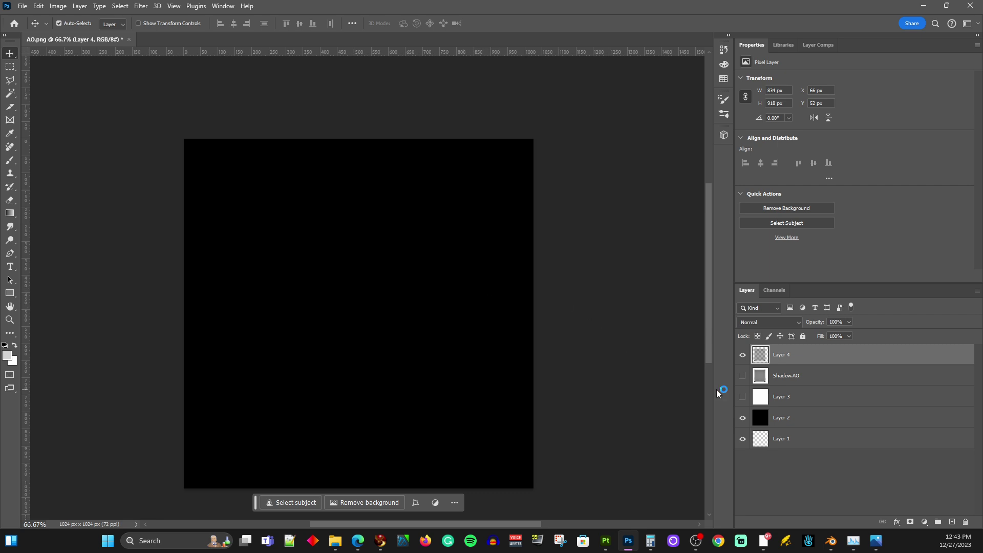
{"action": "left_click", "coordinate": [740, 397]}
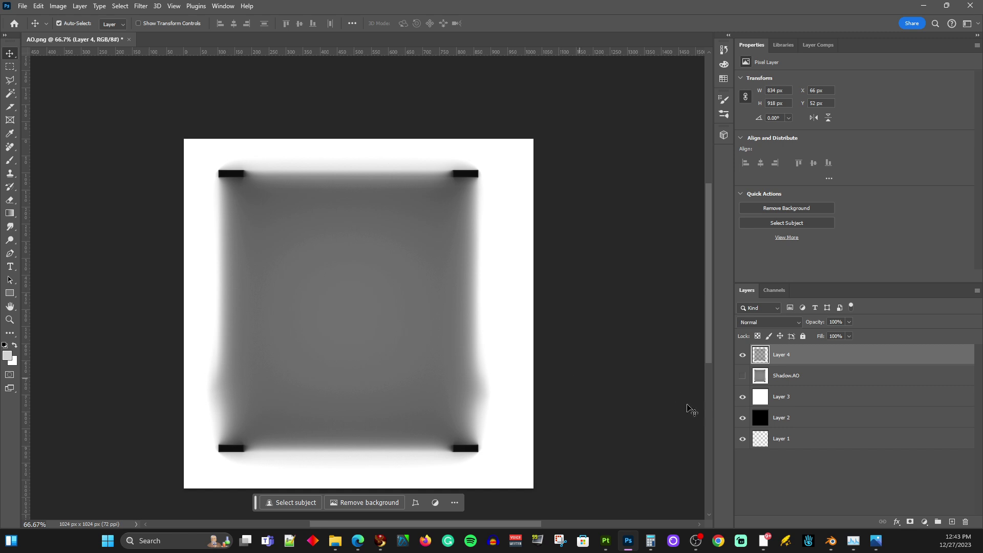
{"action": "left_click", "coordinate": [741, 397]}
{"action": "left_click", "coordinate": [743, 418]}
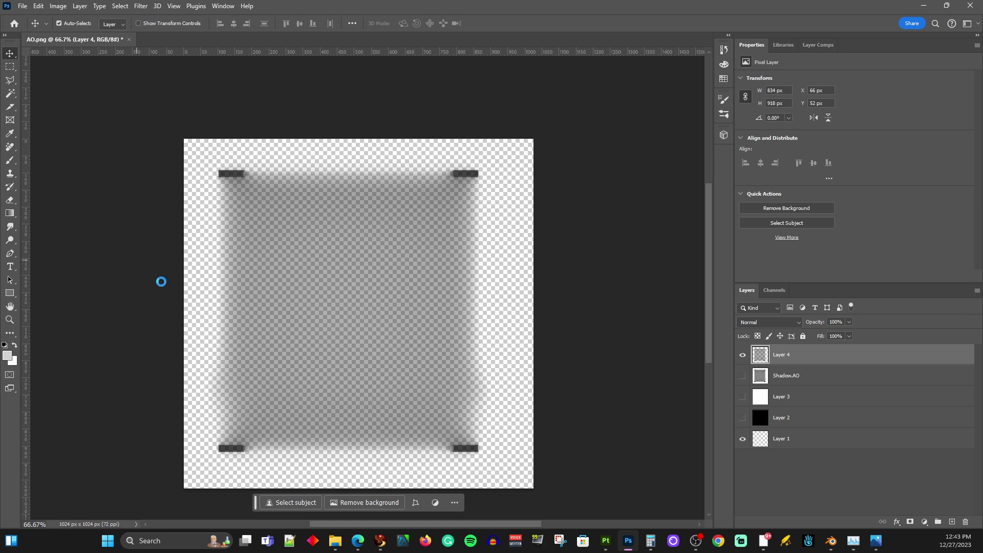
Save the transparent shadow as AO.png over the old export file, then minimize Photoshop
{"action": "key", "text": "ctrl+shift+s"}
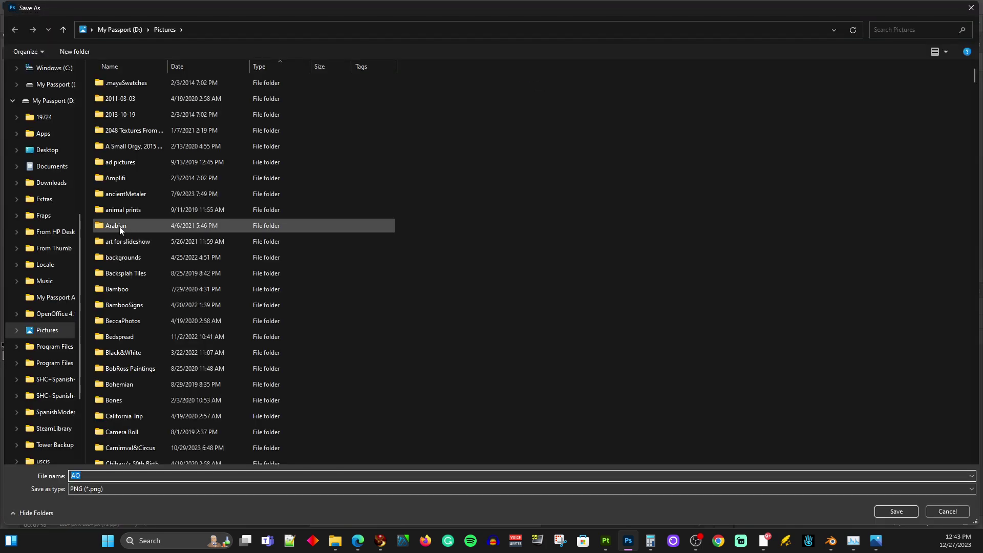
{"action": "scroll", "coordinate": [54, 176], "scroll_direction": "up", "scroll_amount": 5}
{"action": "left_click", "coordinate": [51, 154]}
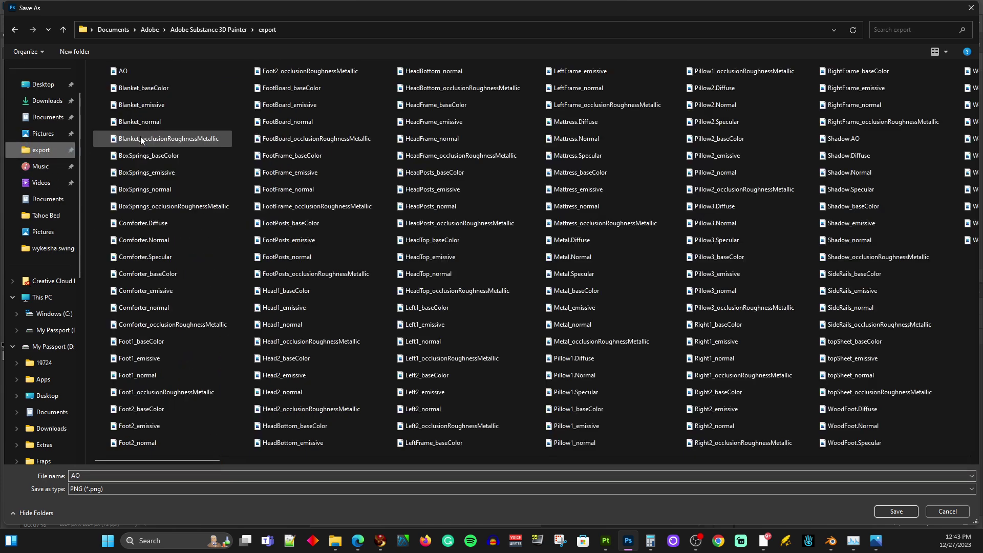
{"action": "left_click", "coordinate": [130, 74]}
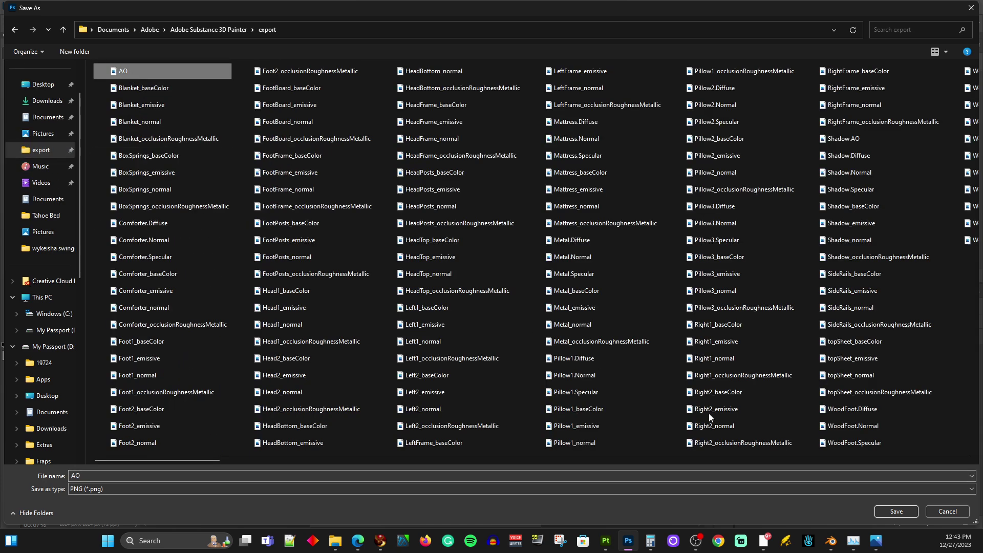
{"action": "left_click", "coordinate": [877, 508]}
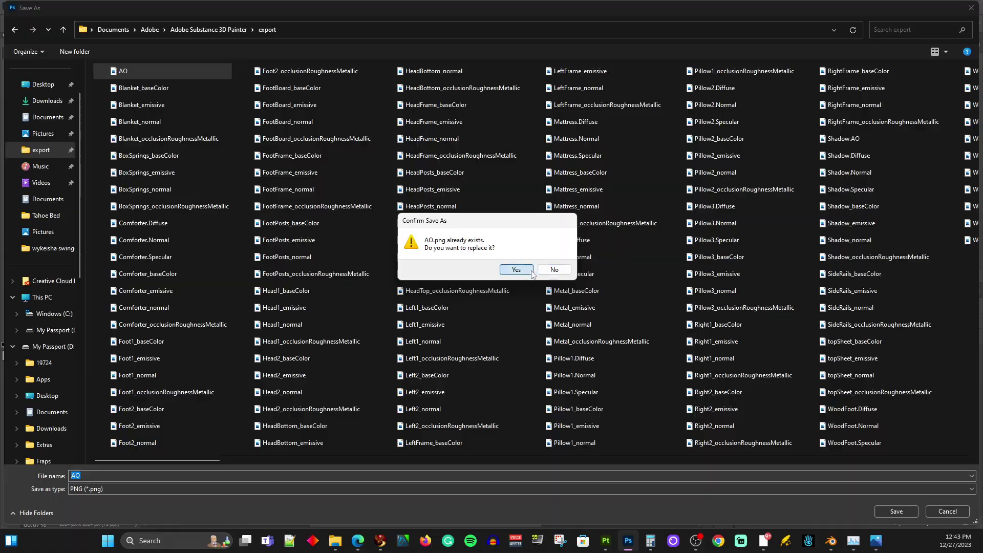
{"action": "left_click", "coordinate": [516, 270]}
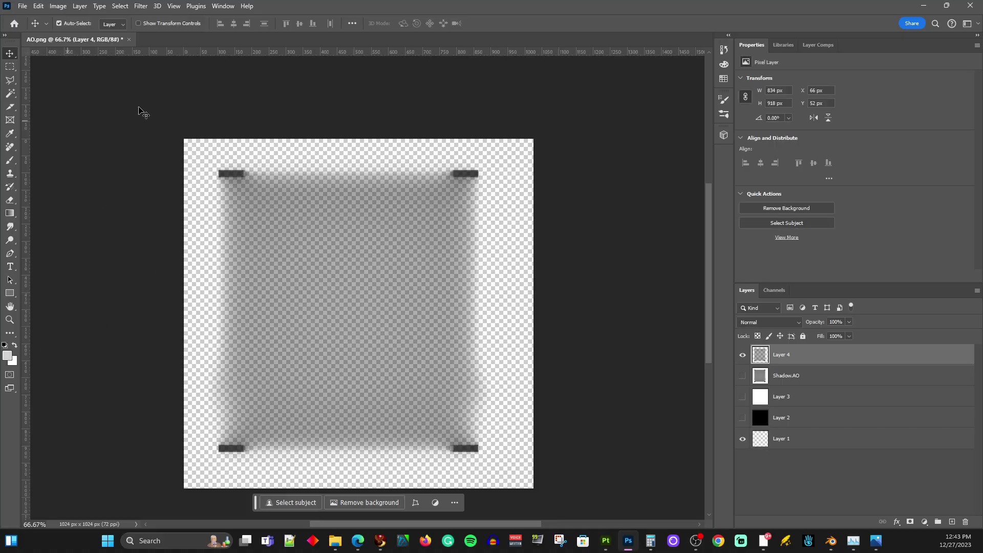
{"action": "left_click", "coordinate": [923, 5]}
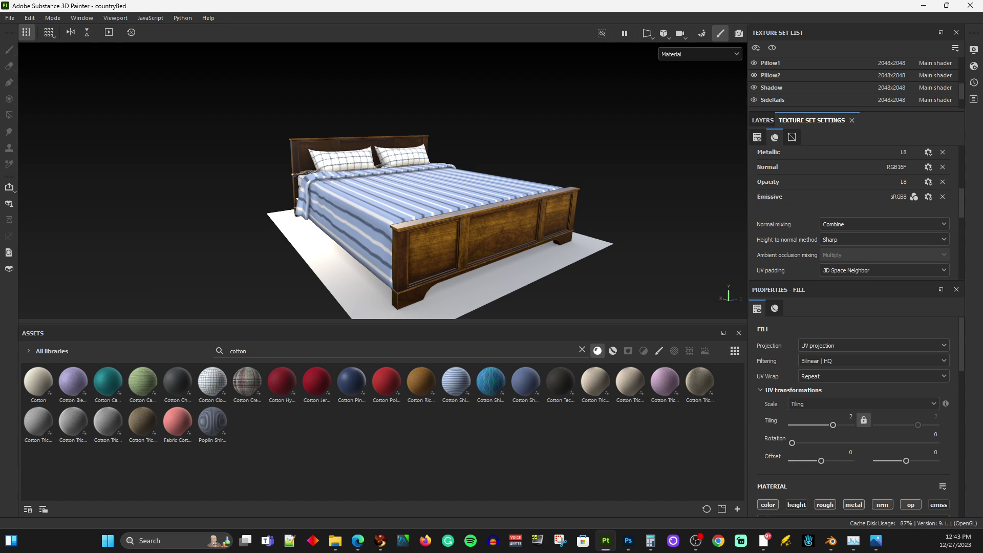
Upload AO.png into Firestorm as the AO texture and drag it onto the bed
{"action": "left_click", "coordinate": [923, 6]}
{"action": "left_click", "coordinate": [105, 16]}
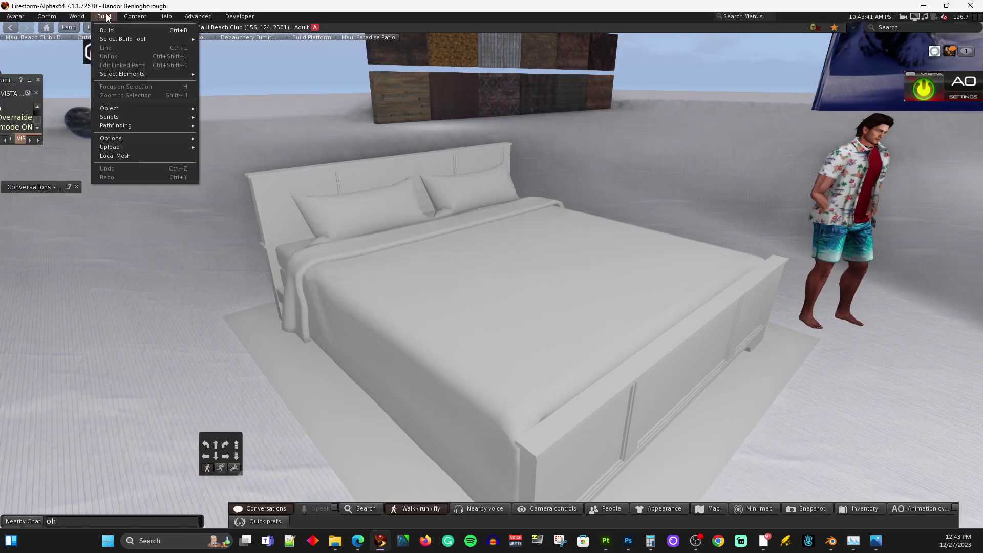
{"action": "mouse_move", "coordinate": [116, 147]}
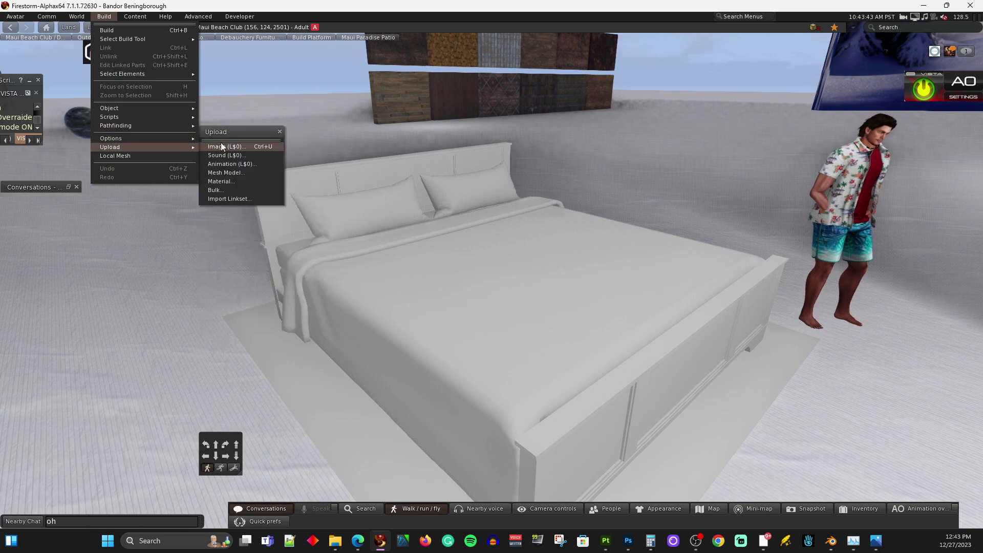
{"action": "left_click", "coordinate": [224, 147]}
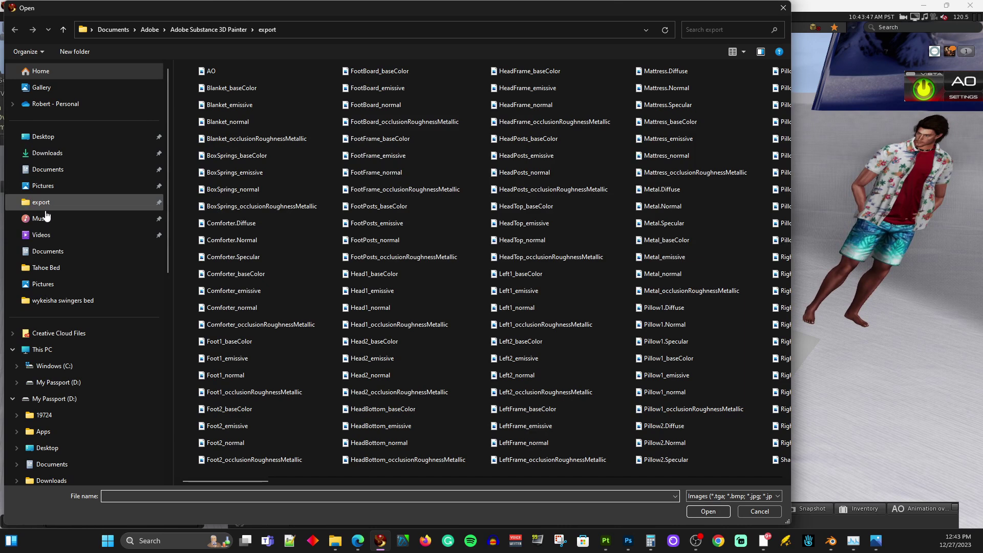
{"action": "left_click", "coordinate": [216, 71]}
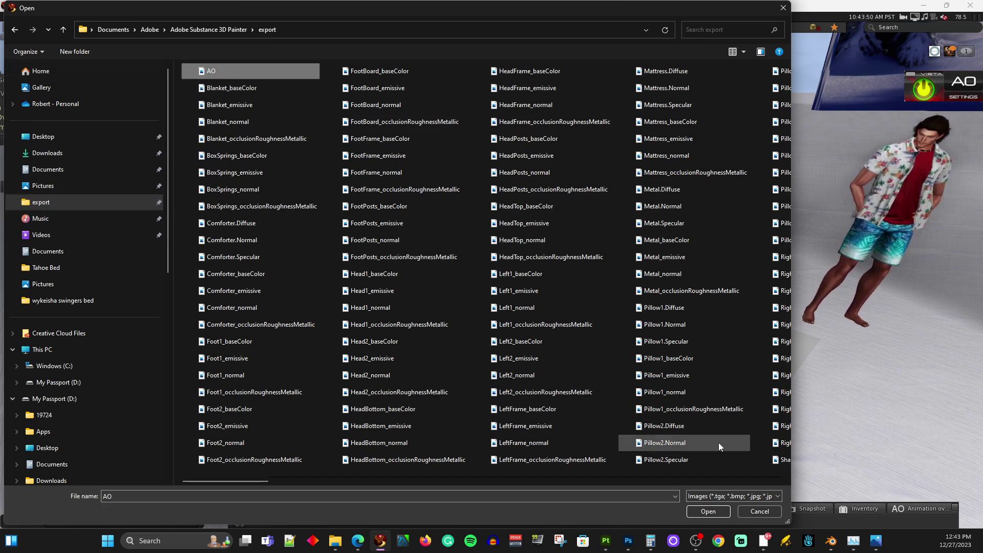
{"action": "left_click", "coordinate": [710, 511]}
{"action": "left_click", "coordinate": [446, 373]}
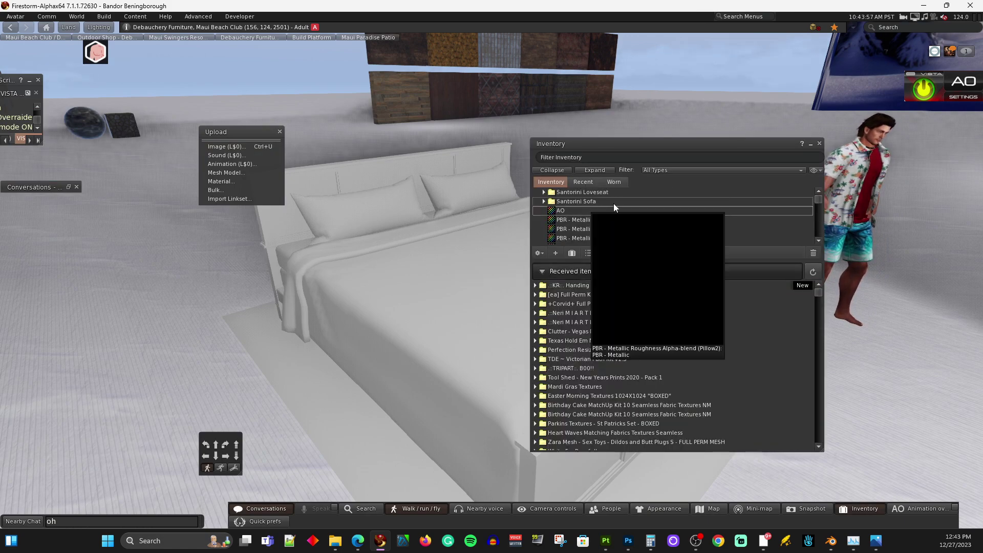
{"action": "left_click_drag", "start_coordinate": [560, 240], "coordinate": [329, 389]}
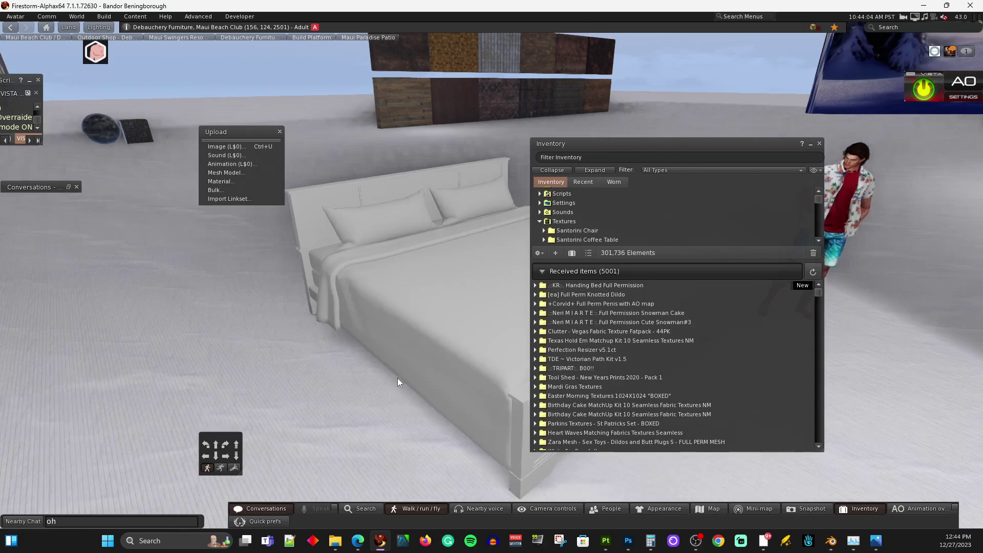
Walk the avatar up closer to the bed
{"action": "double_click", "coordinate": [432, 358]}
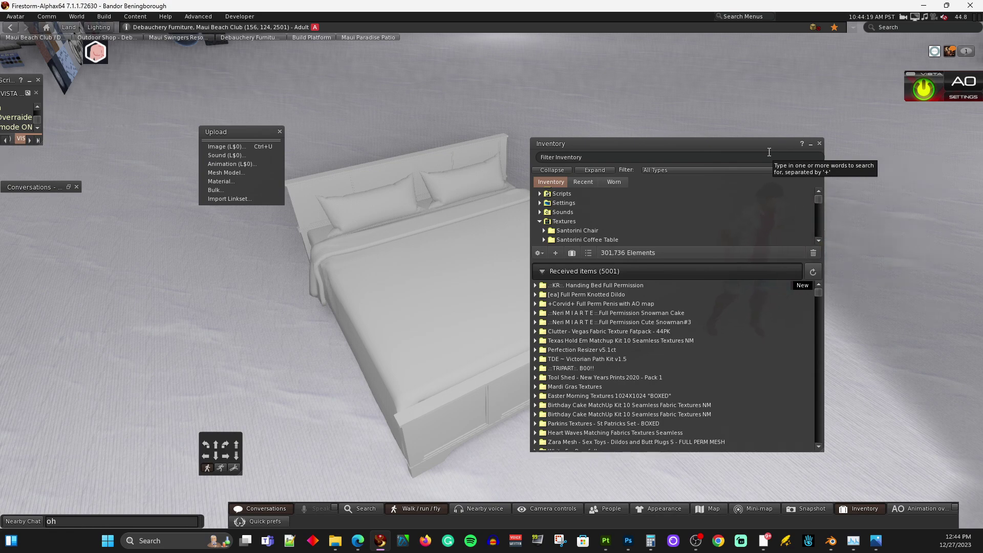
Open Phototools' Light settings off to the side and close the Inventory
{"action": "key", "text": "alt+shift+p"}
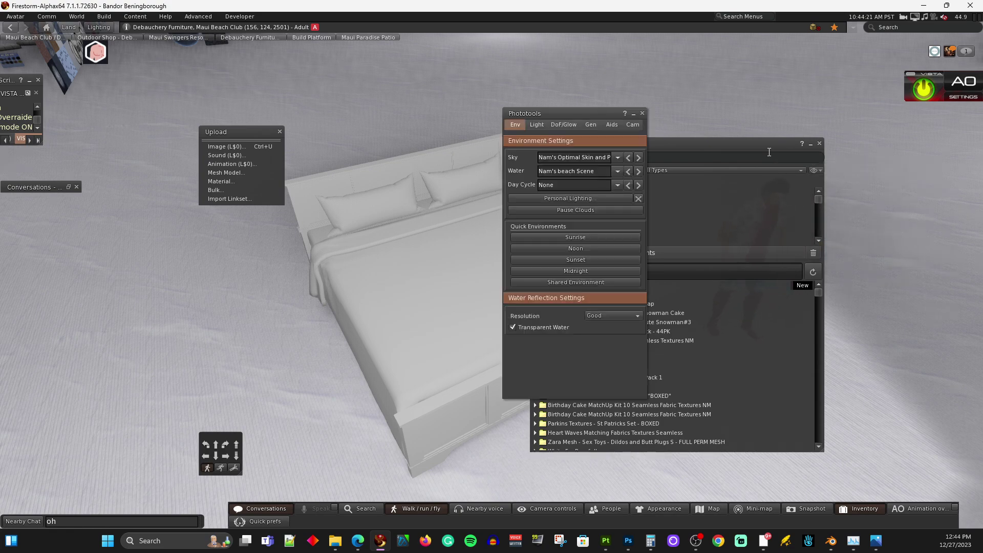
{"action": "left_click_drag", "start_coordinate": [514, 113], "coordinate": [104, 126]}
{"action": "left_click", "coordinate": [122, 131]}
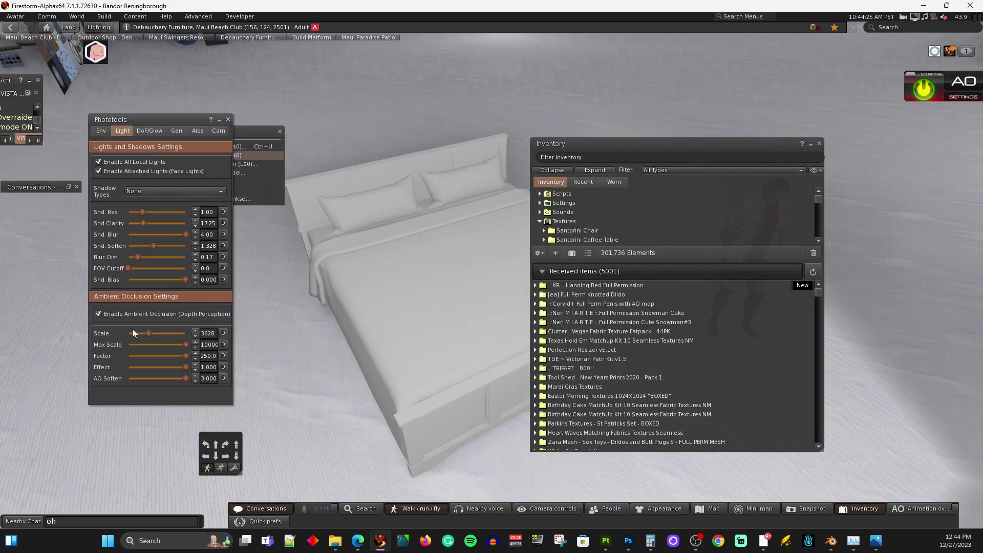
{"action": "left_click", "coordinate": [820, 142]}
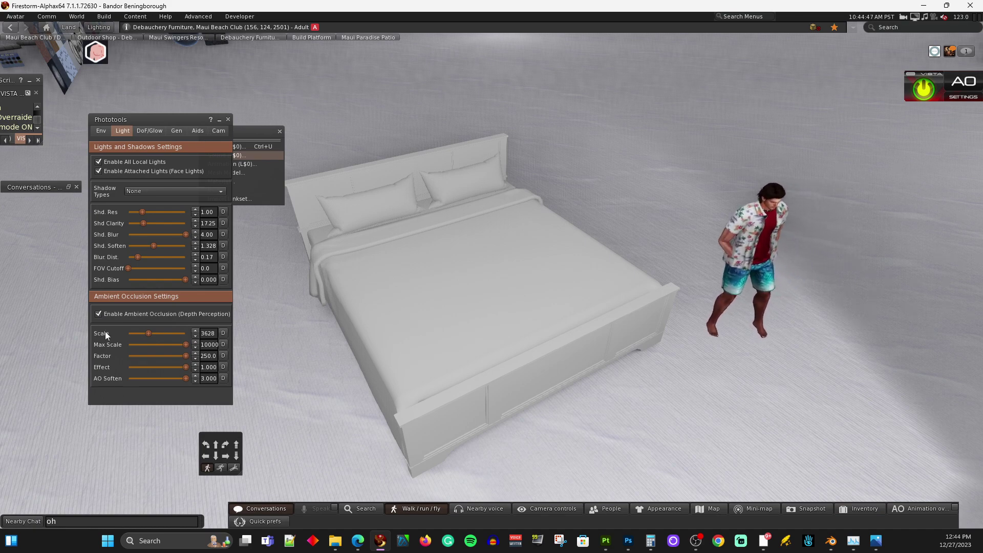
Re-enable ambient occlusion, close Phototools, and switch back to Substance Painter
{"action": "left_click", "coordinate": [96, 315]}
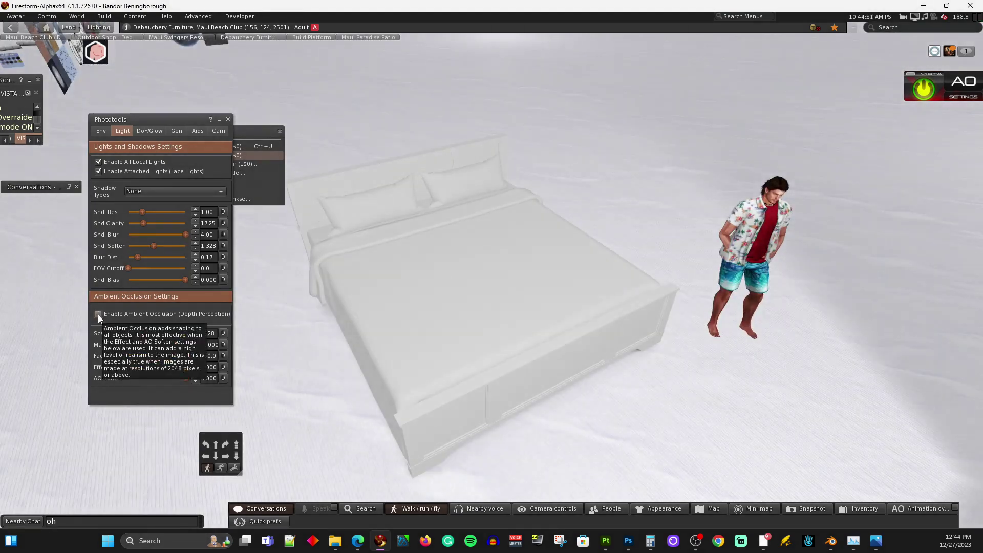
{"action": "left_click", "coordinate": [98, 314]}
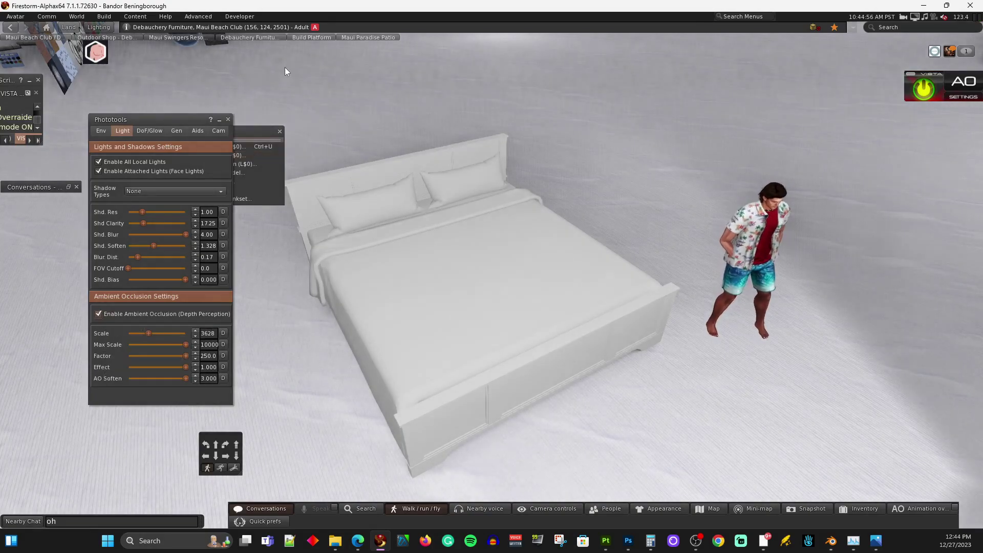
{"action": "left_click", "coordinate": [228, 120]}
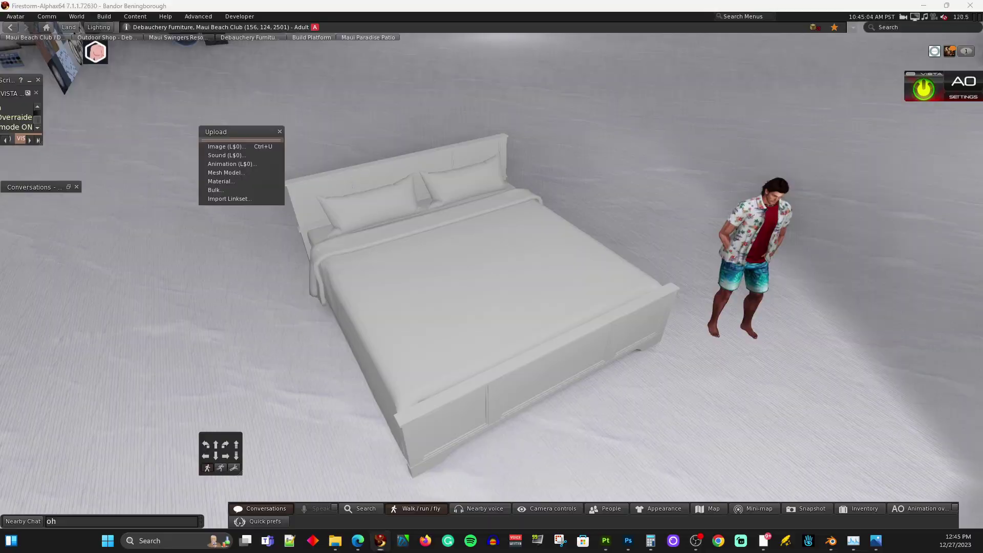
{"action": "key", "text": "alt+Tab"}
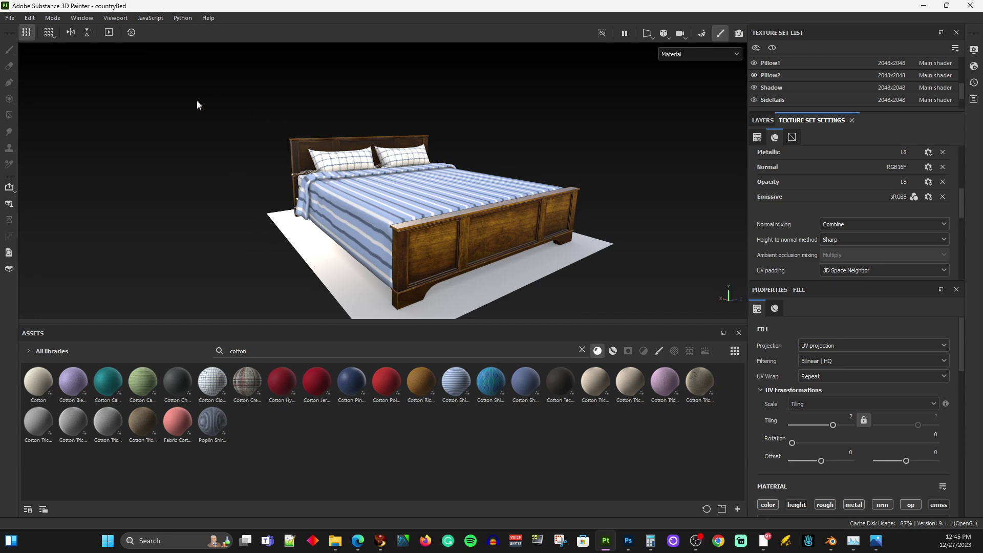
{"action": "left_click", "coordinate": [10, 18]}
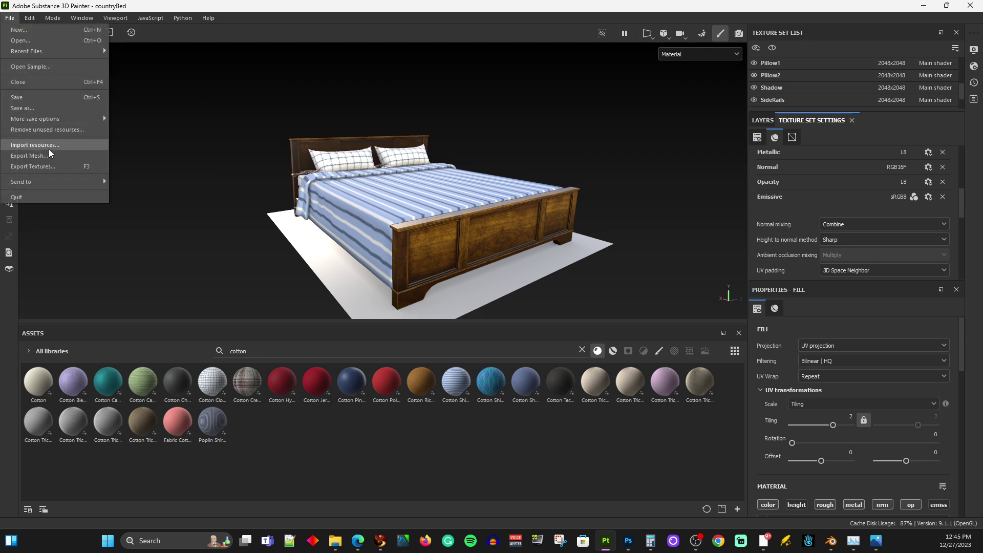
{"action": "left_click", "coordinate": [47, 167]}
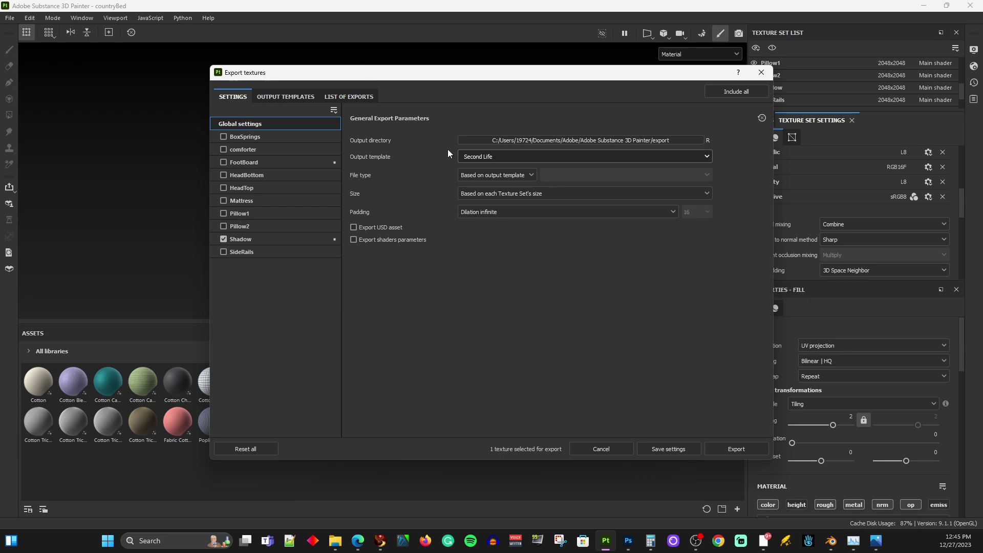
{"action": "left_click", "coordinate": [285, 97]}
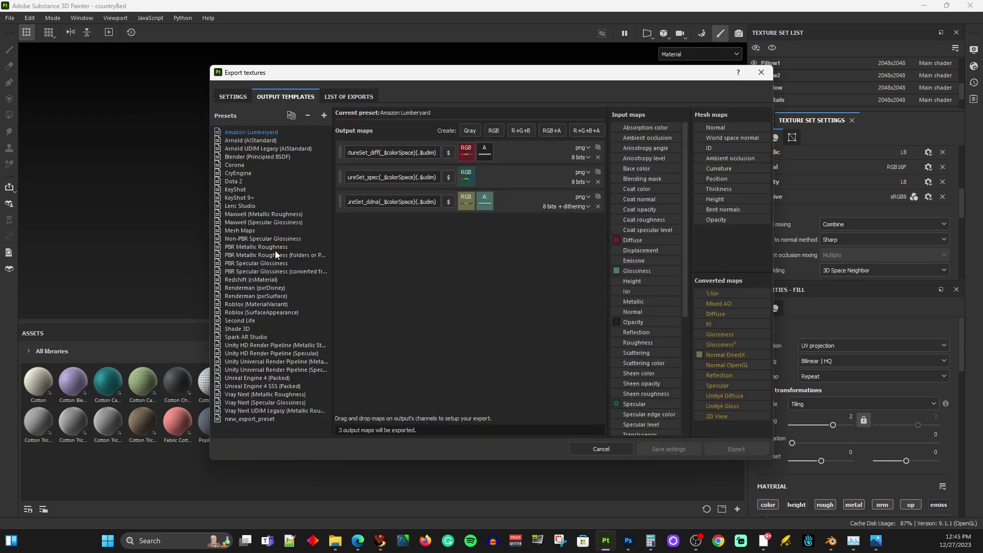
{"action": "left_click", "coordinate": [239, 320]}
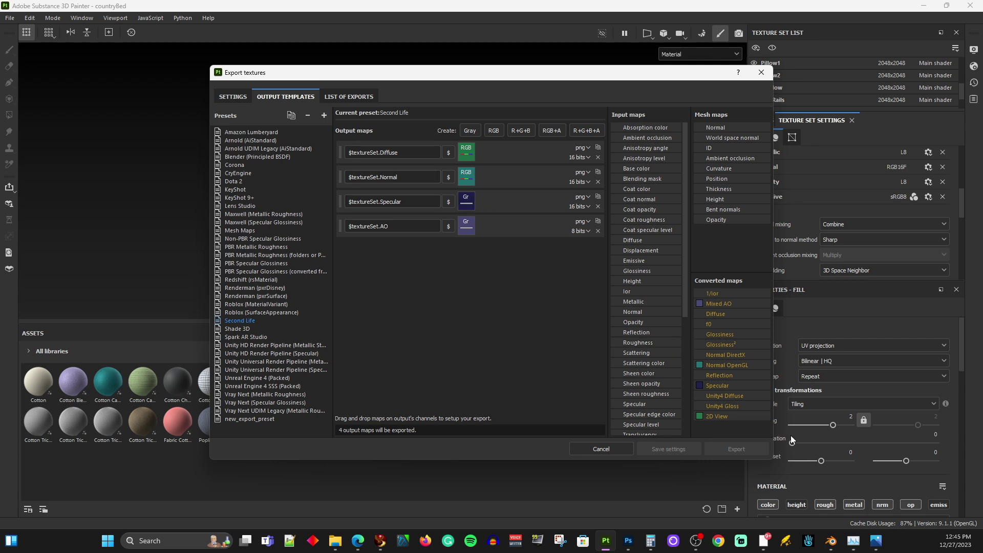
{"action": "left_click", "coordinate": [760, 75]}
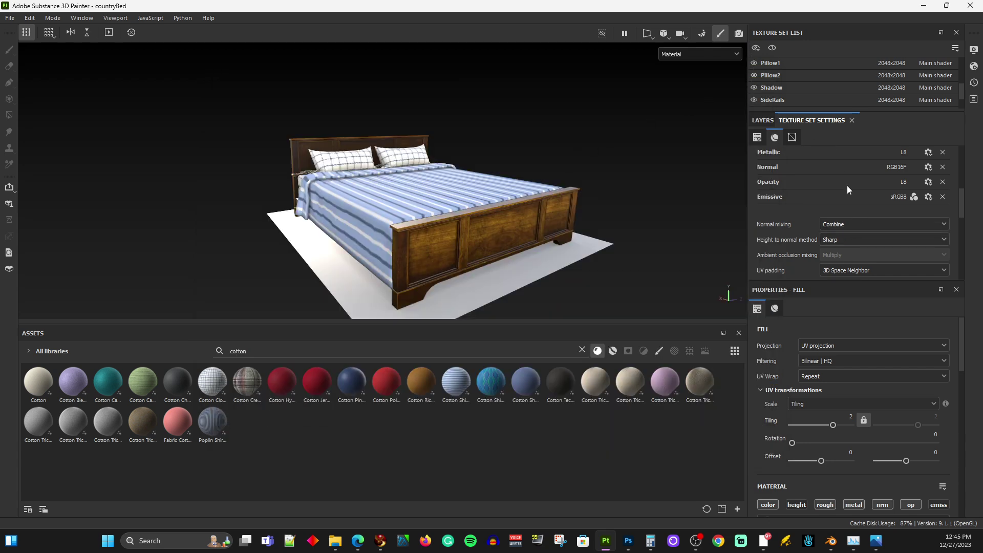
Inspect the bed in the Layers tab from the footboard side, then reopen Export Textures (Ctrl+Shift+E)
{"action": "scroll", "coordinate": [855, 185], "scroll_direction": "down", "scroll_amount": 2}
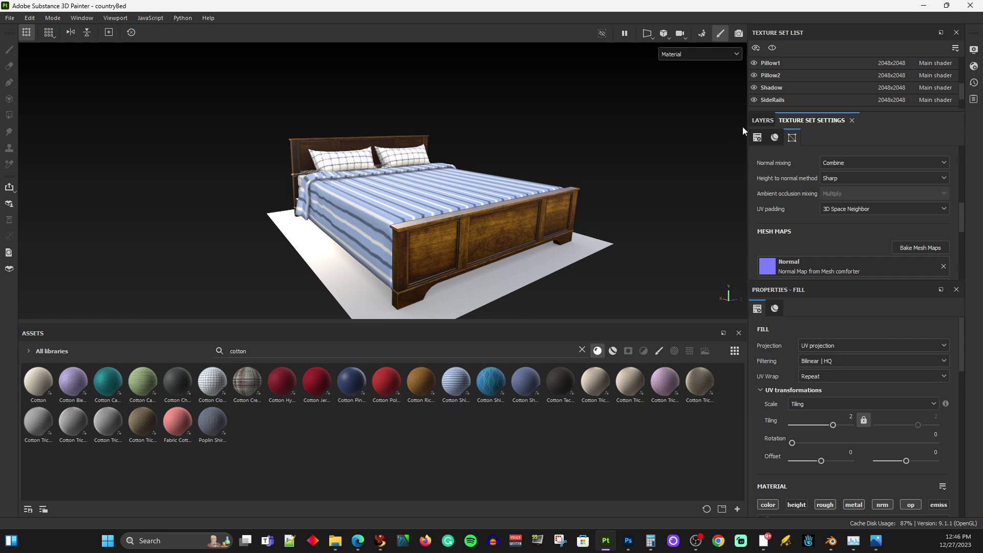
{"action": "left_click", "coordinate": [761, 121]}
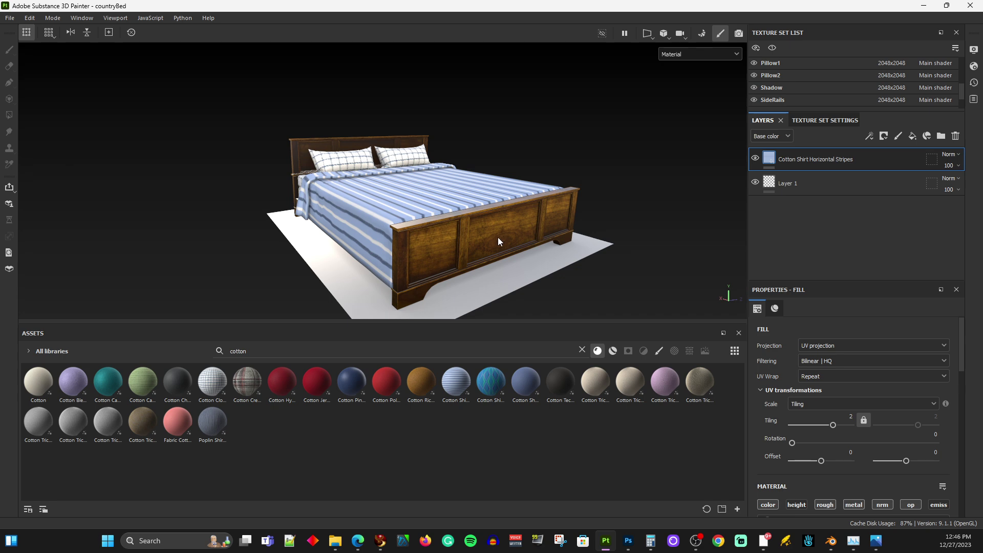
{"action": "left_click_drag", "start_coordinate": [490, 237], "coordinate": [306, 173]}
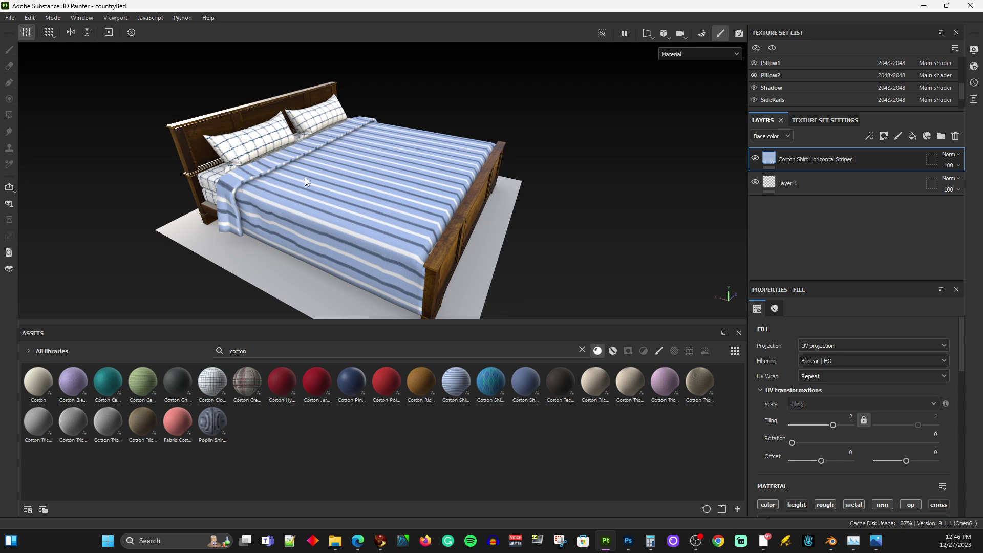
{"action": "left_click_drag", "start_coordinate": [307, 210], "coordinate": [321, 164]}
{"action": "left_click_drag", "start_coordinate": [334, 199], "coordinate": [418, 201]}
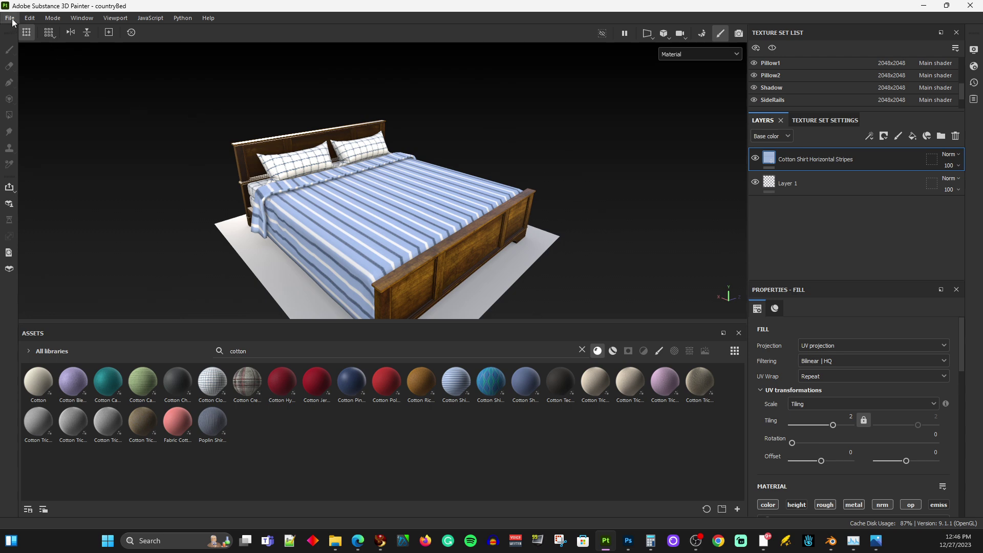
{"action": "left_click", "coordinate": [147, 165]}
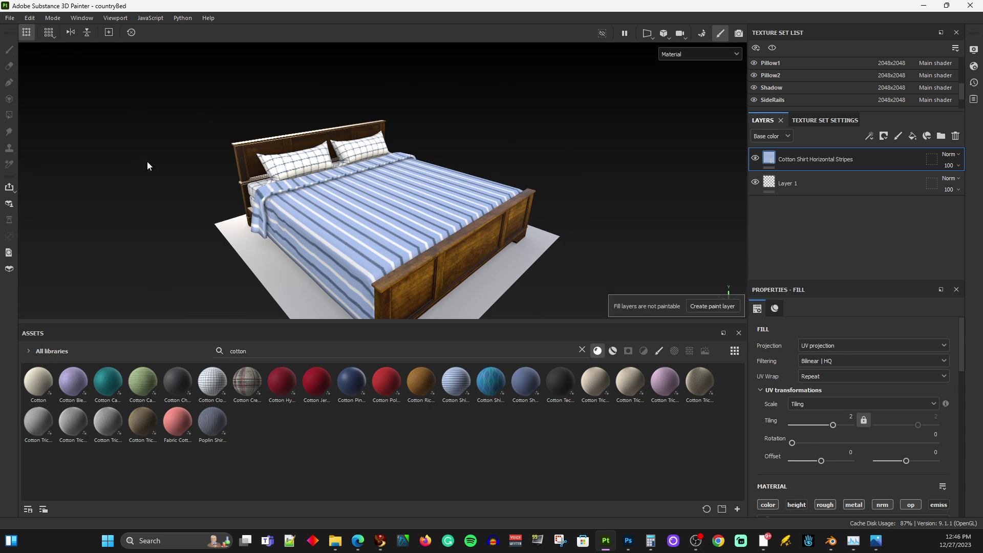
{"action": "key", "text": "ctrl+shift+e"}
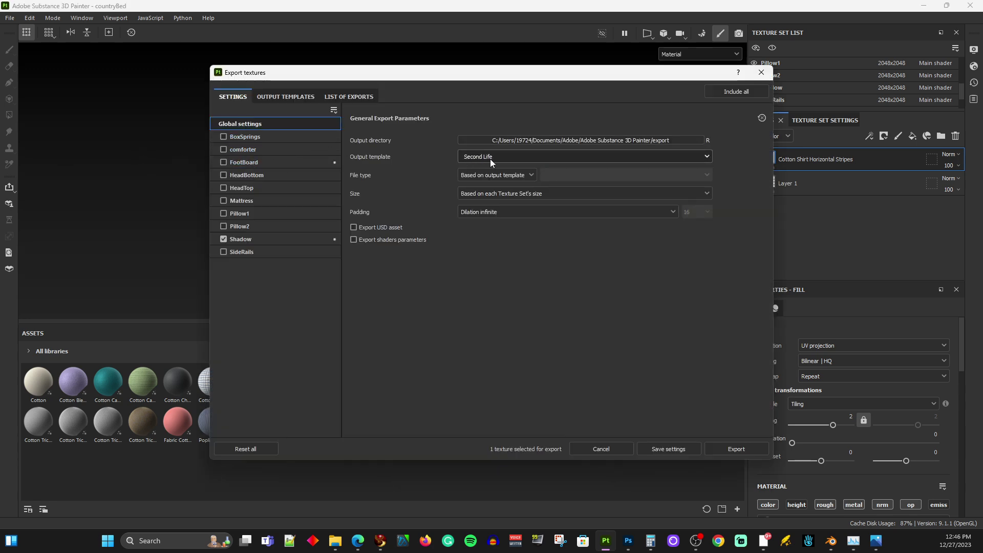
Include BoxSprings, comforter, FootBoard, HeadBottom, HeadTop, Mattress, Pillow1, Pillow2 and SideRails; exclude Shadow
{"action": "left_click", "coordinate": [223, 136]}
{"action": "left_click", "coordinate": [226, 150]}
{"action": "left_click", "coordinate": [223, 149]}
{"action": "left_click", "coordinate": [223, 161]}
{"action": "left_click", "coordinate": [223, 174]}
{"action": "left_click", "coordinate": [224, 187]}
{"action": "left_click", "coordinate": [223, 200]}
{"action": "left_click", "coordinate": [223, 213]}
{"action": "left_click", "coordinate": [224, 226]}
{"action": "left_click", "coordinate": [224, 239]}
{"action": "left_click", "coordinate": [223, 251]}
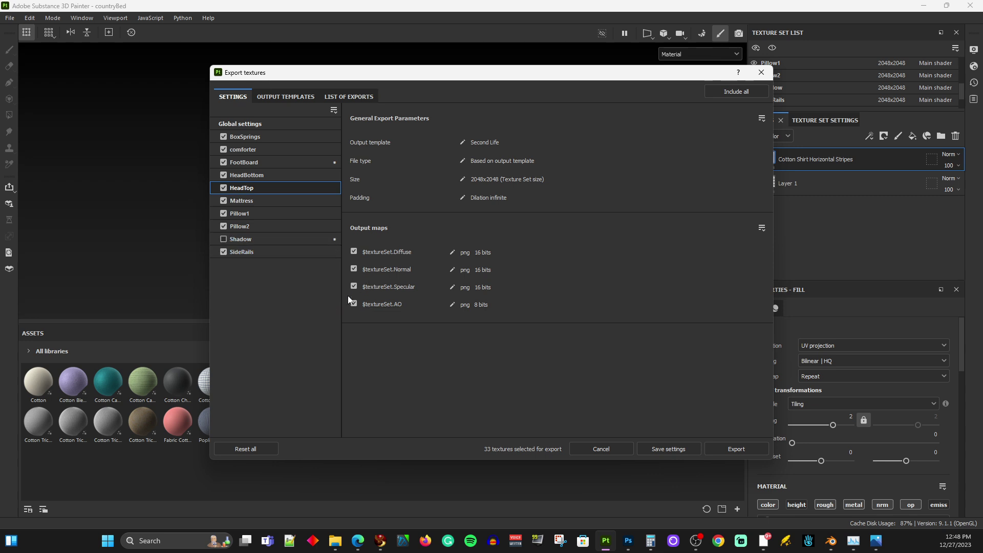
Untick the AO output map for BoxSprings, comforter, HeadBottom and HeadTop
{"action": "left_click", "coordinate": [247, 138]}
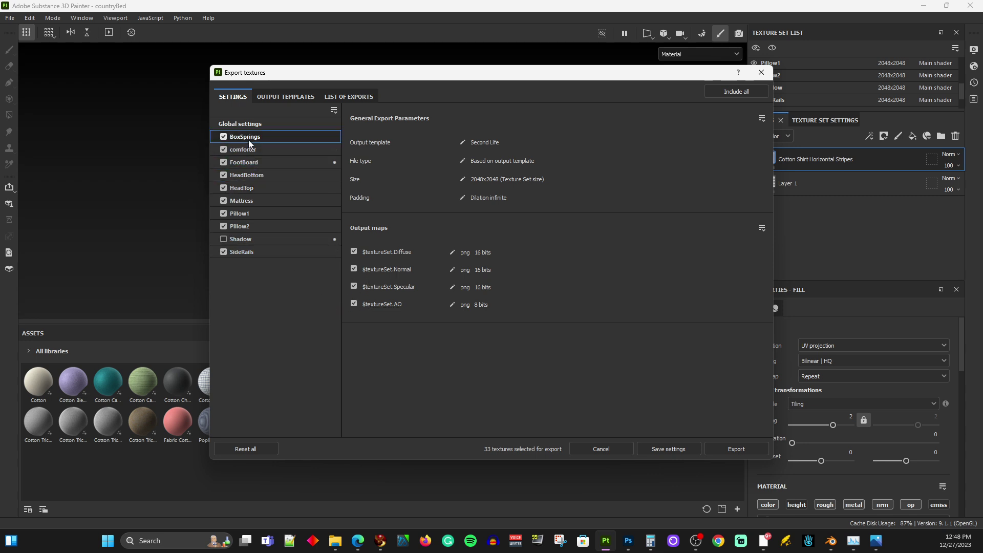
{"action": "left_click", "coordinate": [354, 304]}
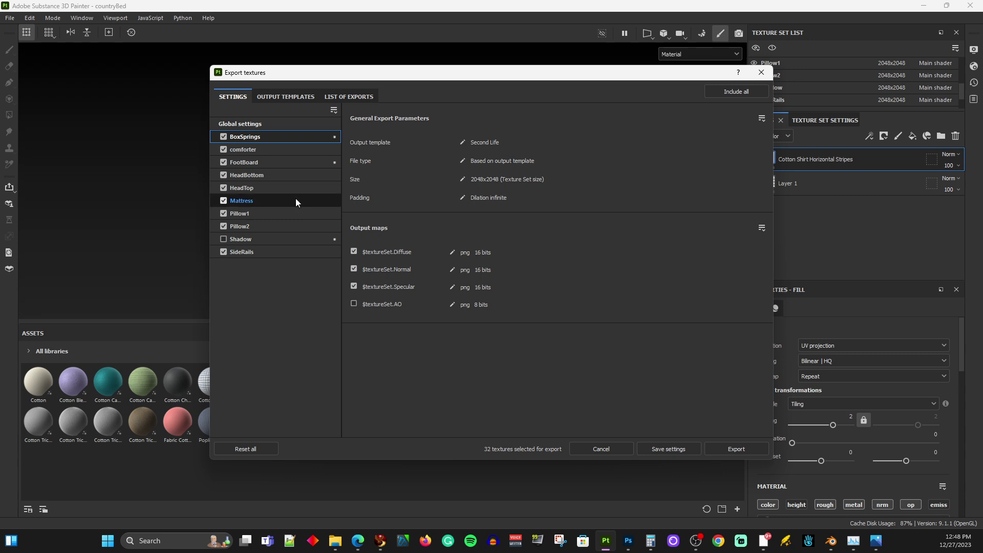
{"action": "left_click", "coordinate": [281, 150]}
{"action": "left_click", "coordinate": [354, 303]}
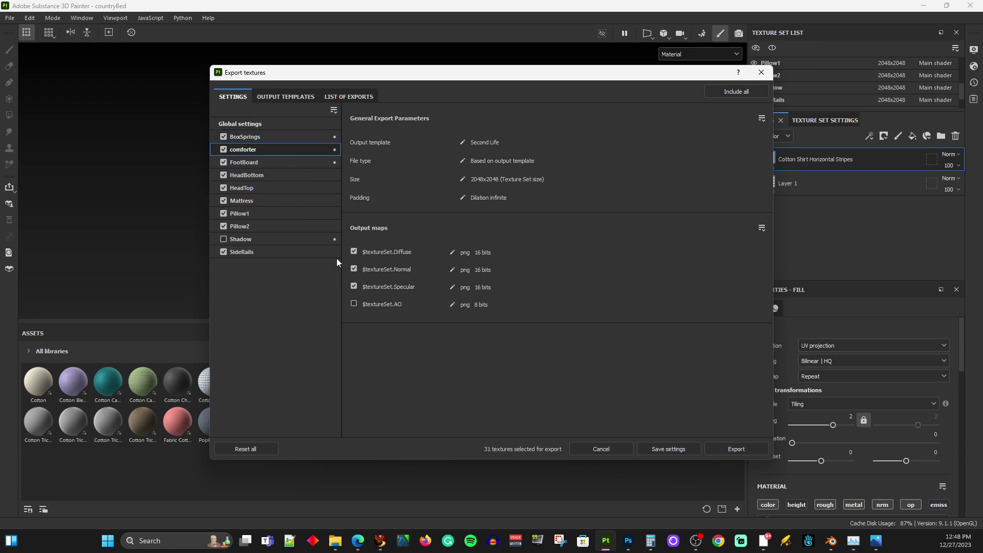
{"action": "left_click", "coordinate": [275, 162]}
{"action": "left_click", "coordinate": [268, 176]}
{"action": "left_click", "coordinate": [352, 303]}
{"action": "left_click", "coordinate": [266, 188]}
{"action": "left_click", "coordinate": [353, 304]}
Untick the AO map for Mattress, Pillow2 and SideRails, leaving 24 textures to export
{"action": "left_click", "coordinate": [270, 204]}
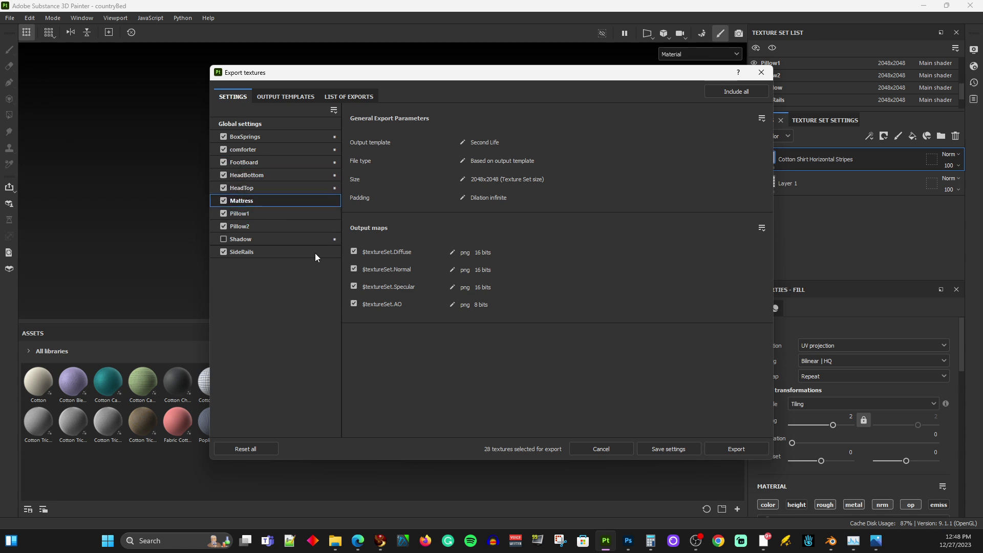
{"action": "left_click", "coordinate": [353, 304]}
{"action": "left_click", "coordinate": [283, 214]}
{"action": "left_click", "coordinate": [303, 226]}
{"action": "left_click", "coordinate": [354, 304]}
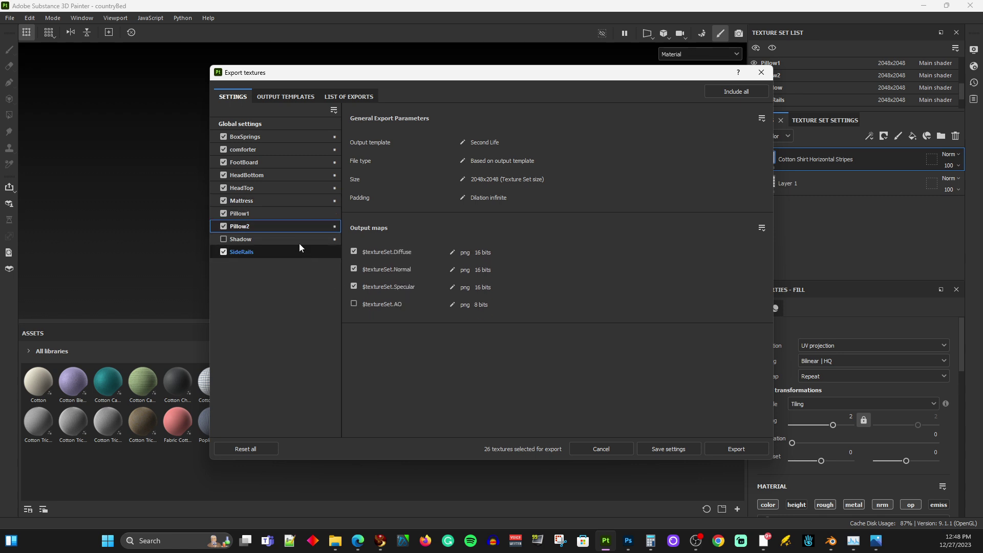
{"action": "left_click", "coordinate": [297, 213]}
{"action": "left_click", "coordinate": [275, 255]}
{"action": "left_click", "coordinate": [354, 303]}
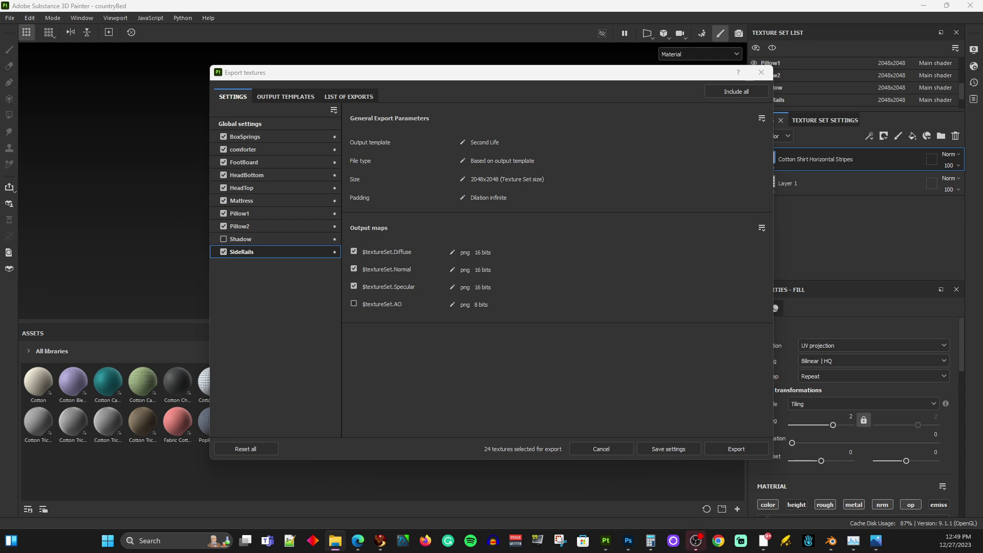
{"action": "left_click", "coordinate": [585, 487]}
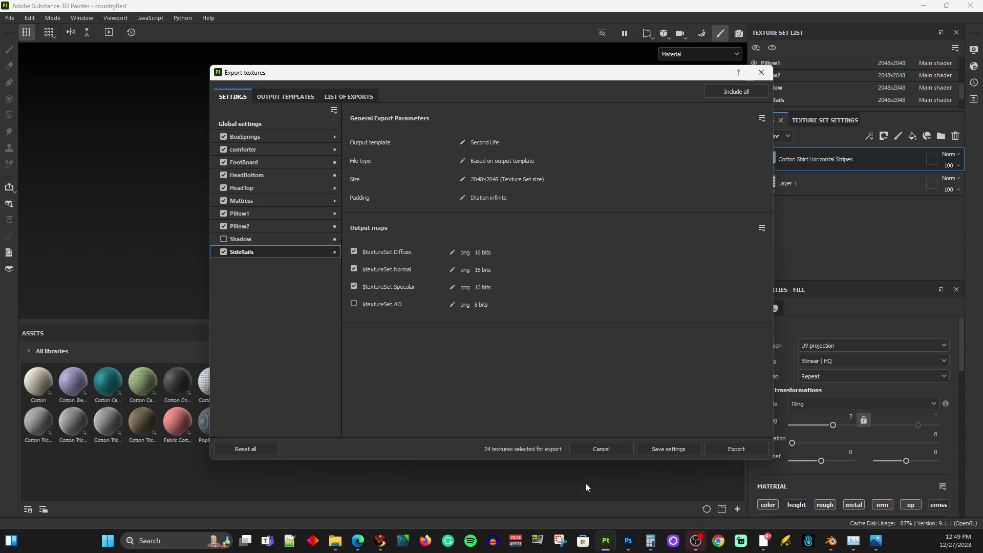
Export the 24 Diffuse, Normal and Specular PNGs with the Second Life template
{"action": "left_click", "coordinate": [723, 448]}
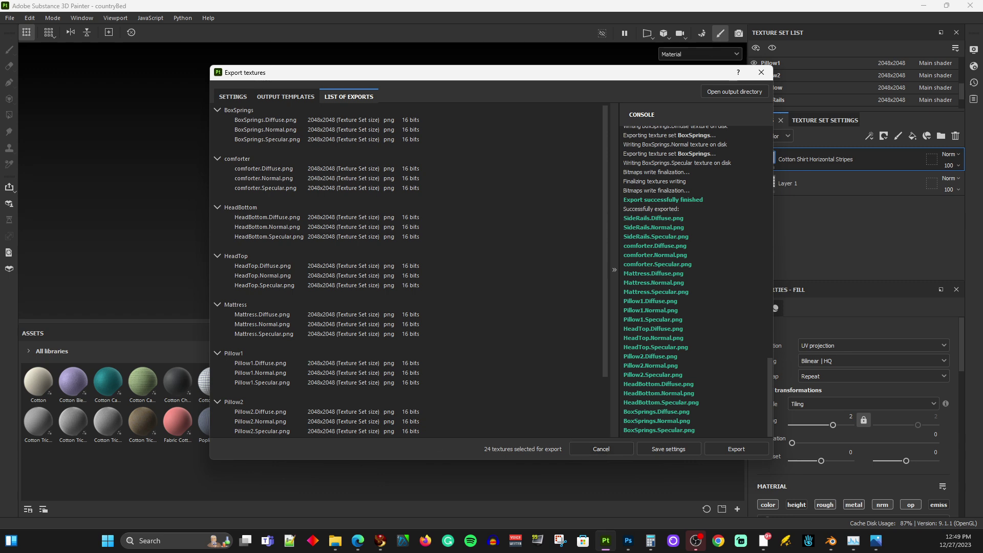
In Firestorm, bulk-upload all 24 exported textures from the Substance Painter export folder
{"action": "key", "text": "alt+Tab"}
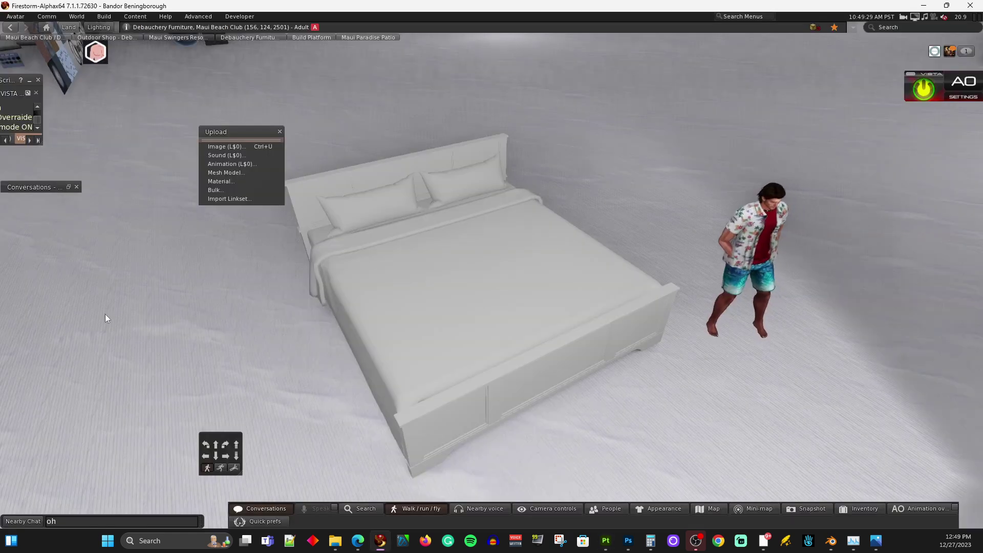
{"action": "left_click", "coordinate": [106, 16]}
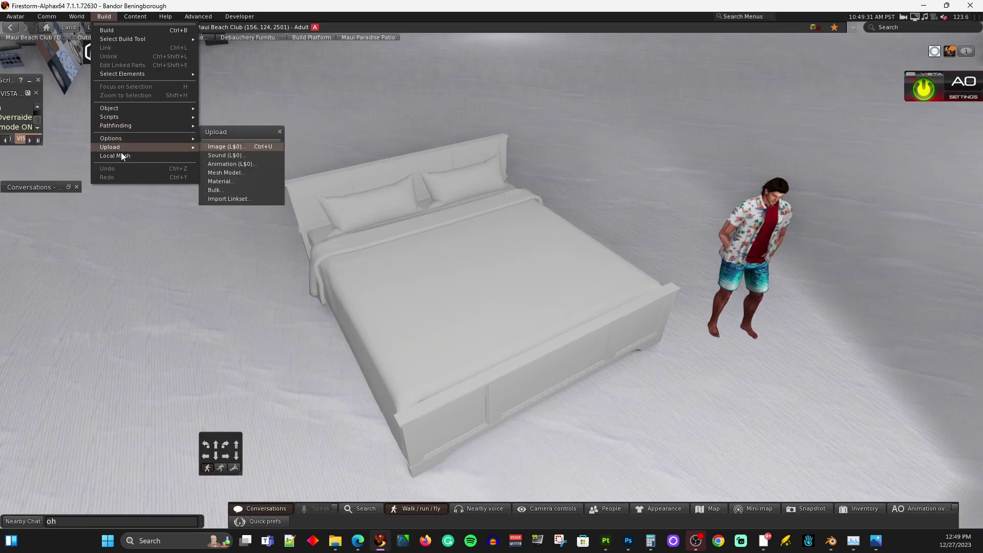
{"action": "left_click", "coordinate": [222, 190]}
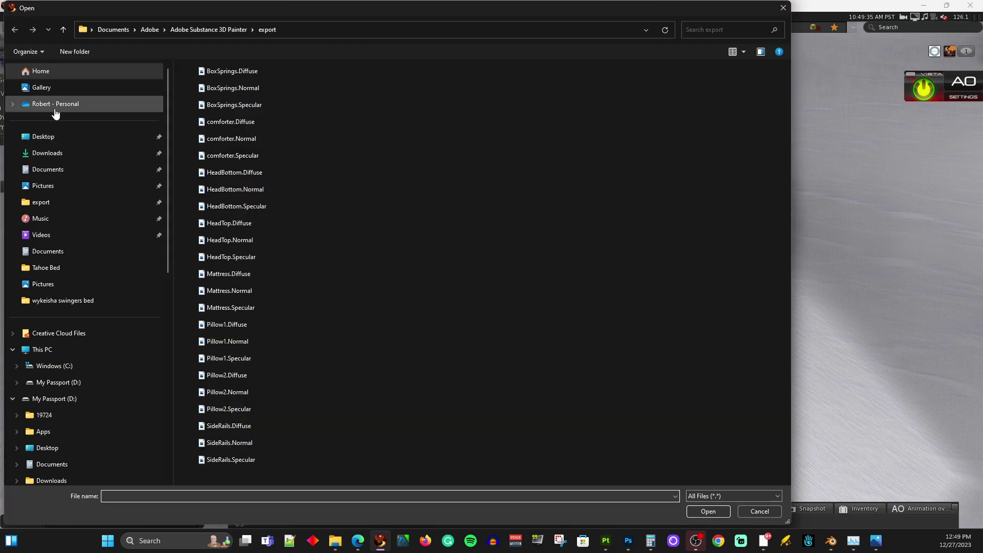
{"action": "left_click", "coordinate": [52, 202]}
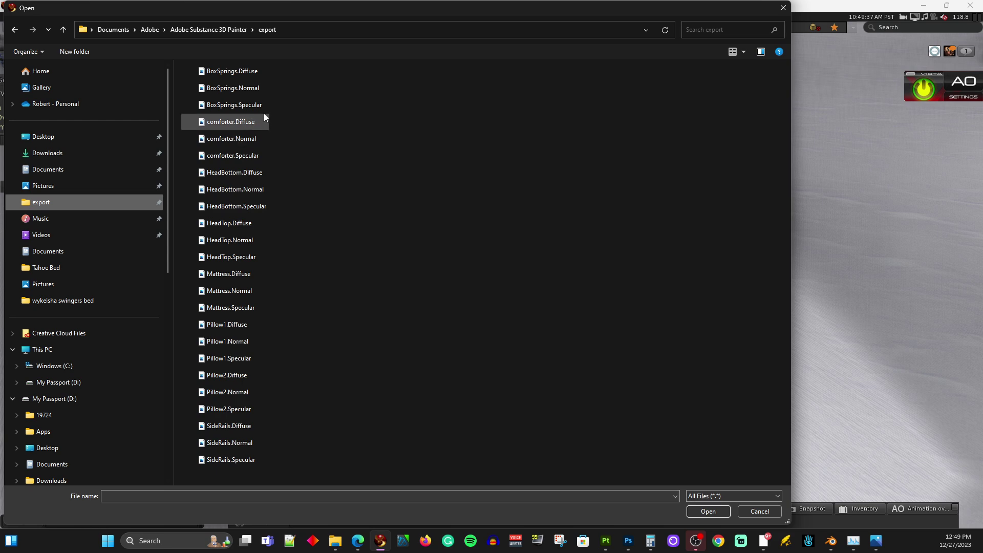
{"action": "left_click", "coordinate": [255, 73]}
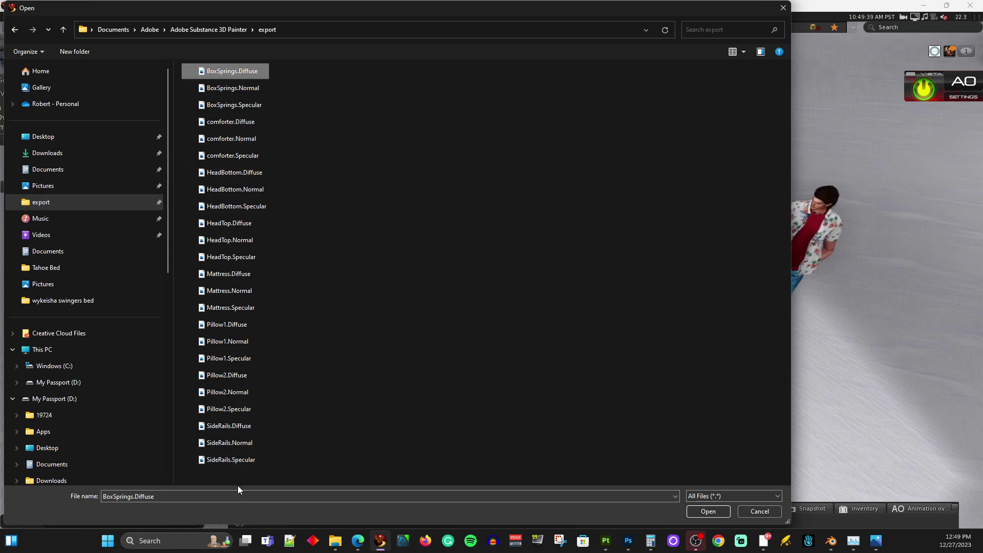
{"action": "left_click", "coordinate": [235, 459], "text": "shift"}
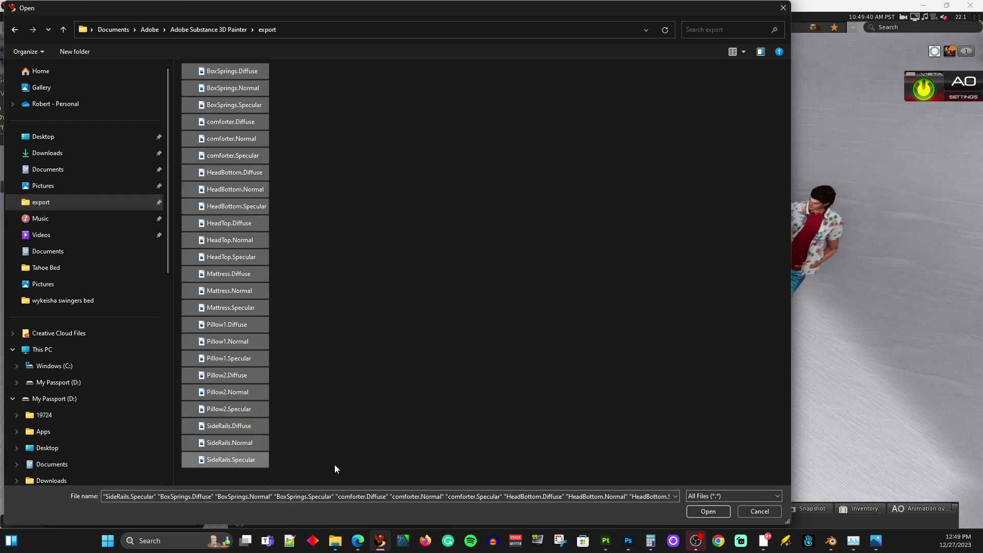
{"action": "left_click", "coordinate": [696, 511]}
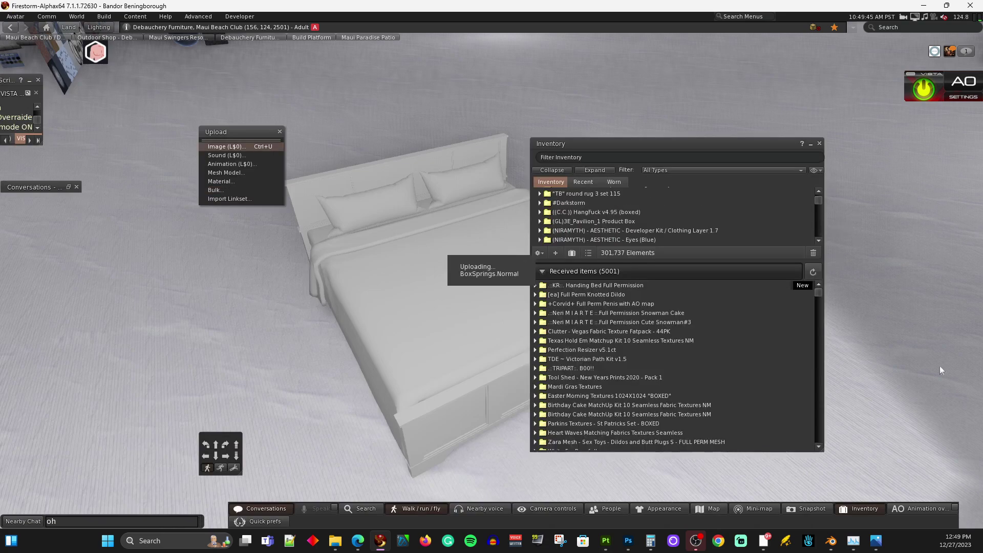
Reopen the Inventory window and shift it right while the bulk upload continues
{"action": "left_click", "coordinate": [852, 510]}
{"action": "left_click", "coordinate": [855, 507]}
{"action": "left_click", "coordinate": [855, 507]}
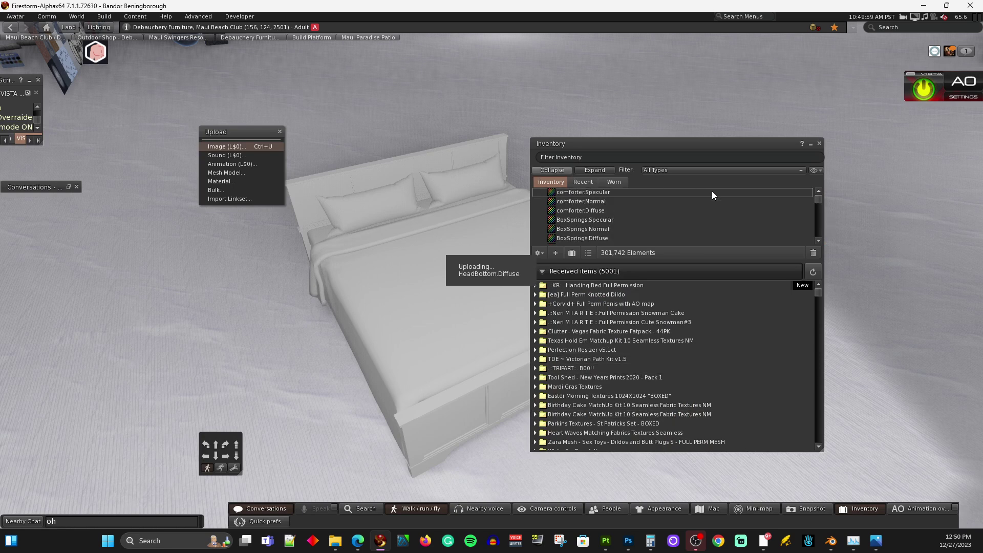
{"action": "left_click_drag", "start_coordinate": [635, 143], "coordinate": [742, 138]}
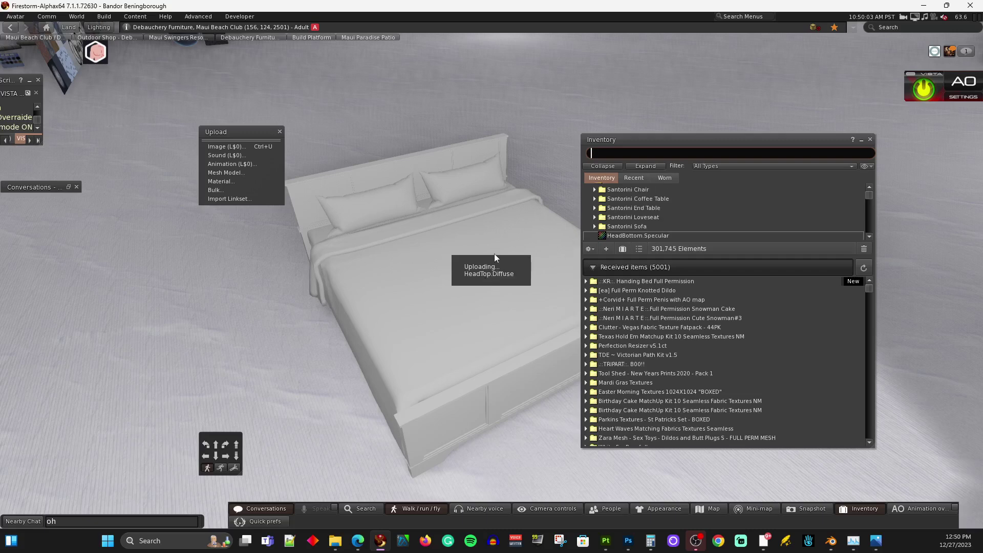